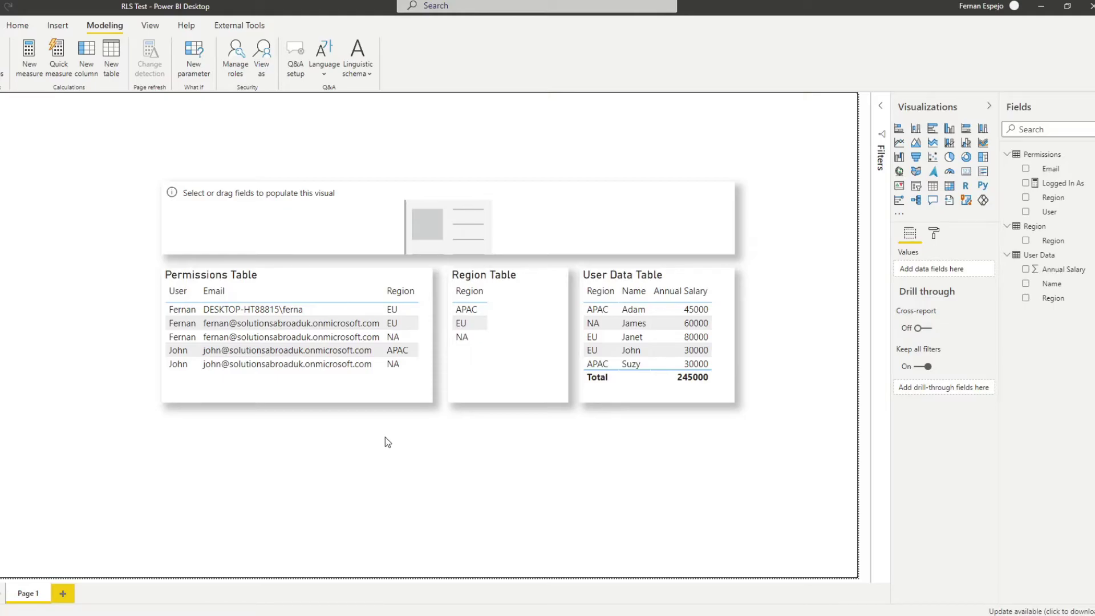
# - Show the Logged In As measure on the empty card so it displays the signed-in user
pyautogui.click(1, 165)
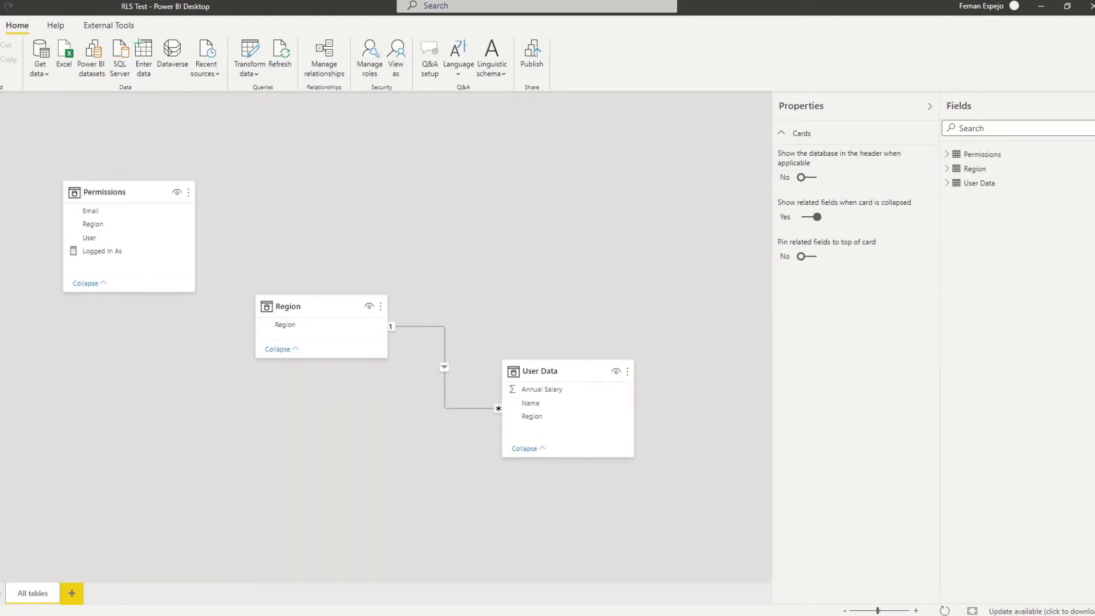
pyautogui.click(1, 111)
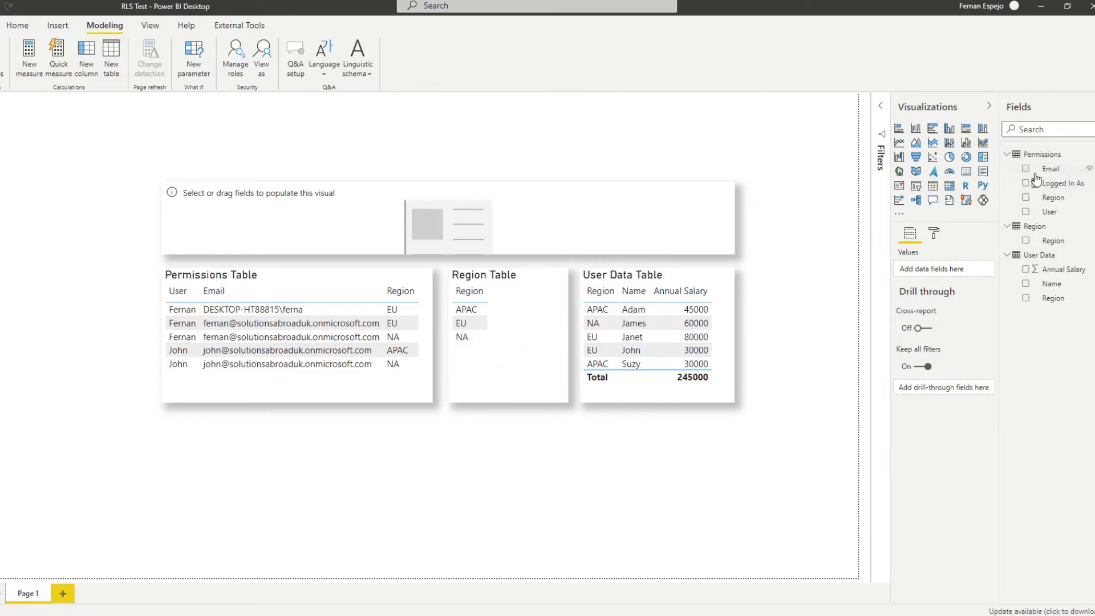
pyautogui.click(1050, 189)
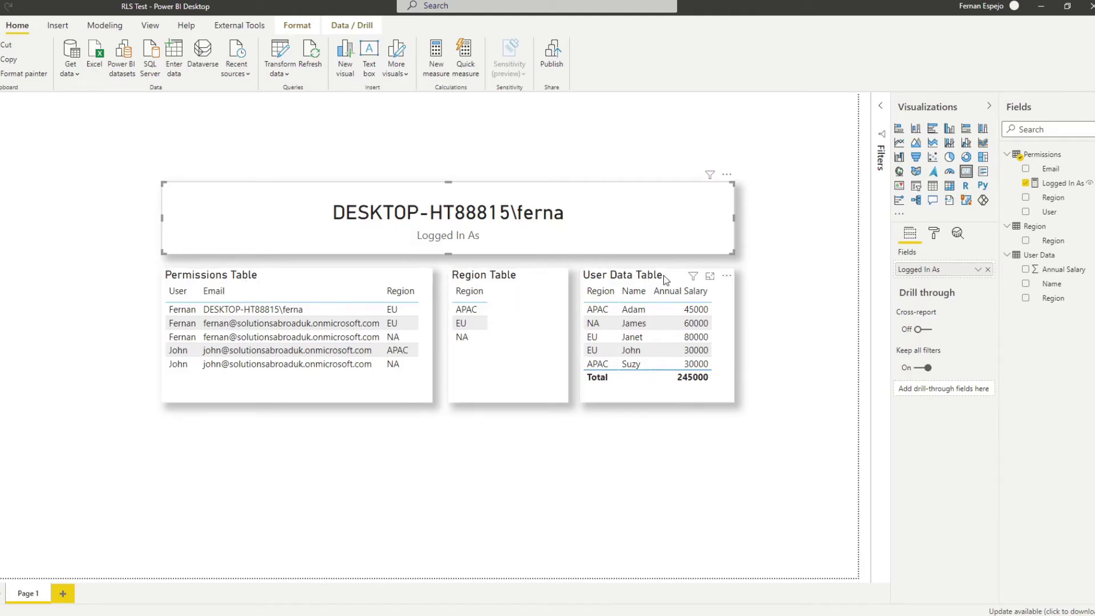
pyautogui.click(4, 171)
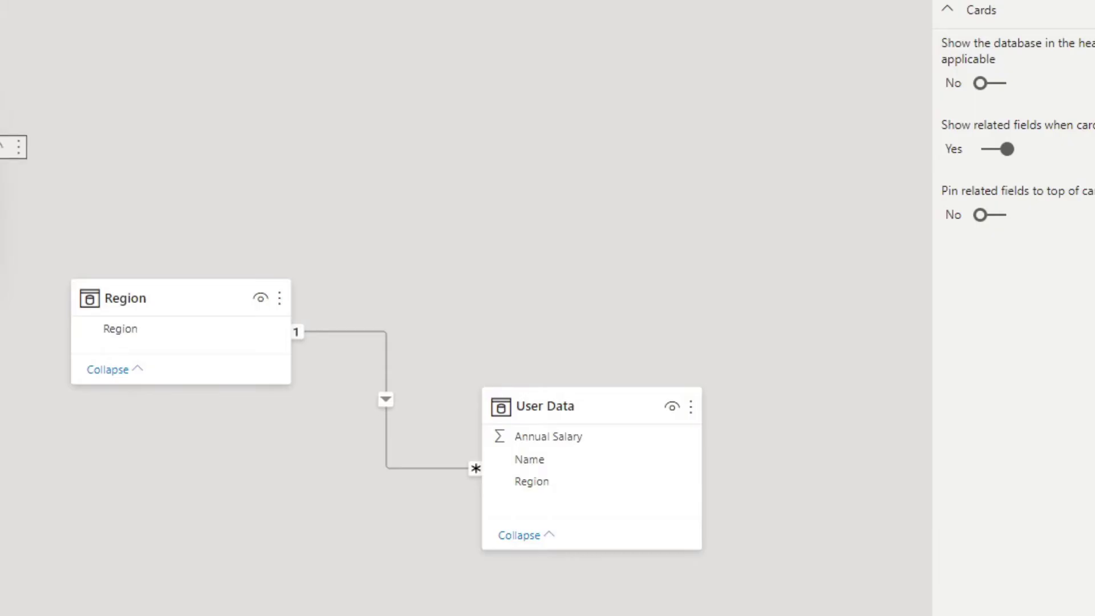
# - Link Permissions[Region] to Region[Region] and shift the Region table card slightly right
pyautogui.moveTo(0, 147); pyautogui.dragTo(118, 336)
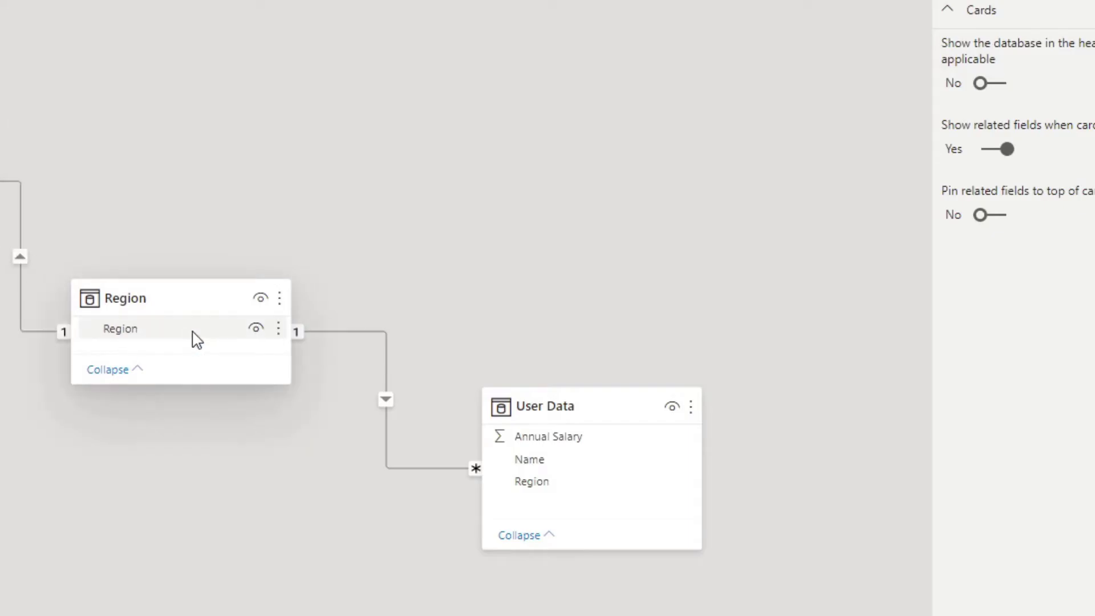
pyautogui.click(180, 301)
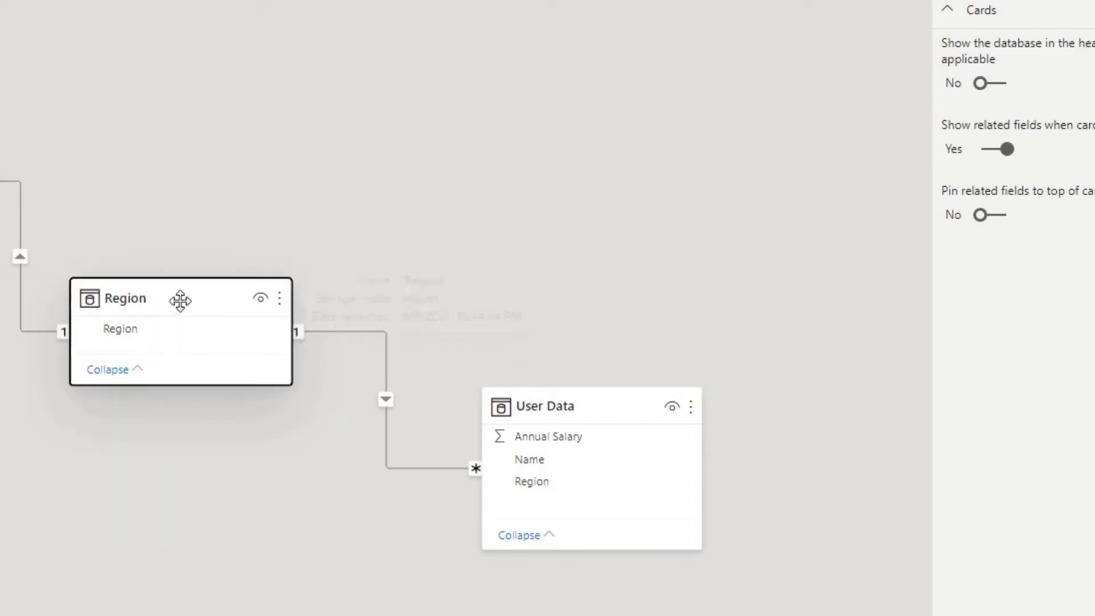
pyautogui.moveTo(180, 301); pyautogui.dragTo(230, 296)
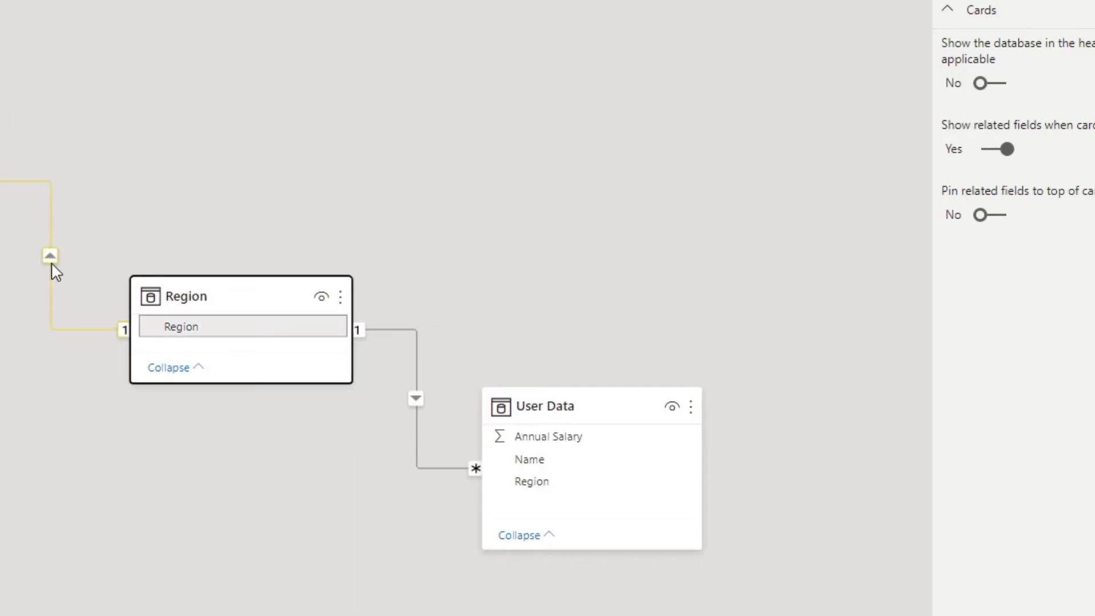
# - Set the Permissions–Region relationship to Both cross-filtering, applying the security filter both ways
pyautogui.doubleClick(50, 240)
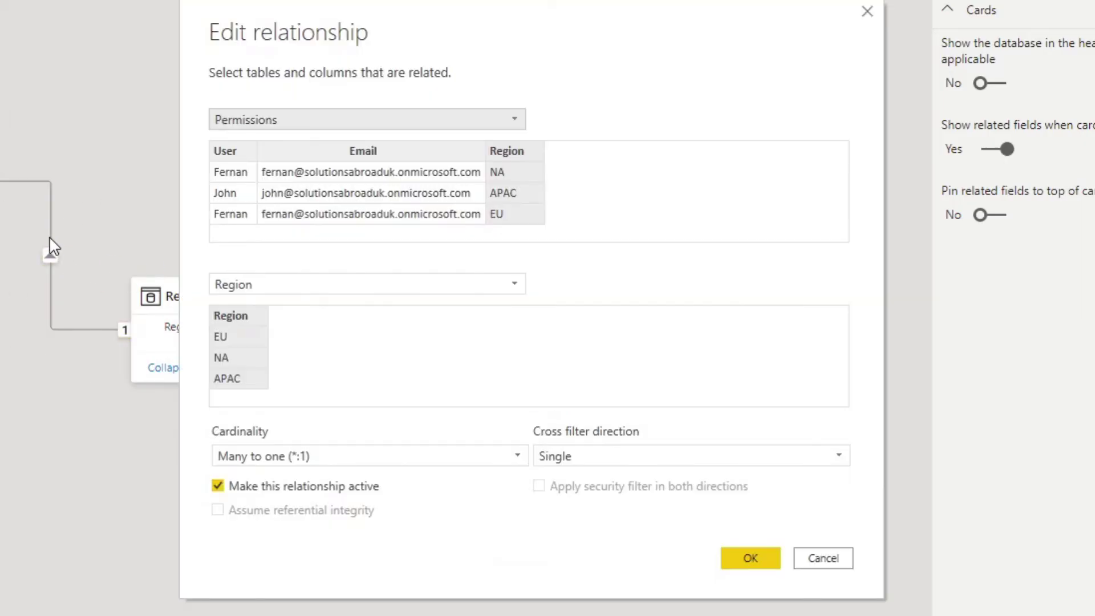
pyautogui.click(604, 457)
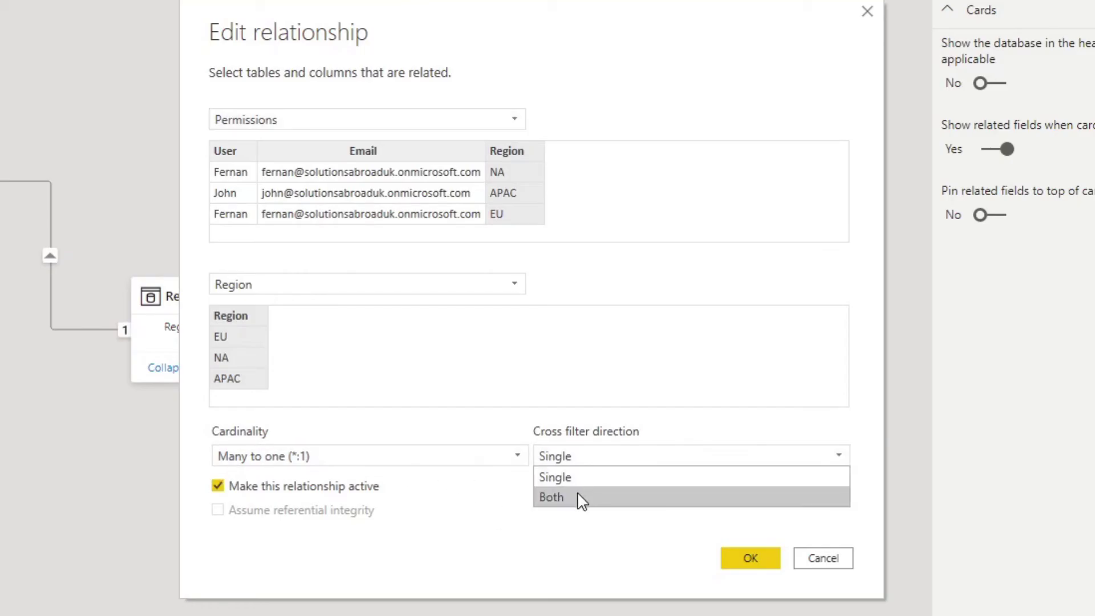
pyautogui.click(579, 499)
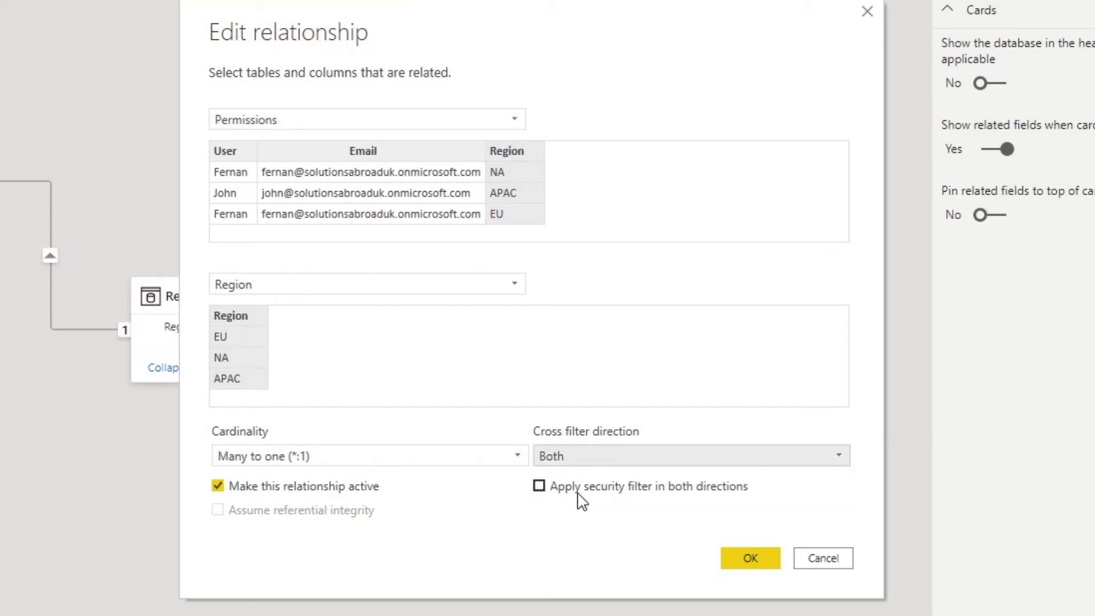
pyautogui.click(539, 487)
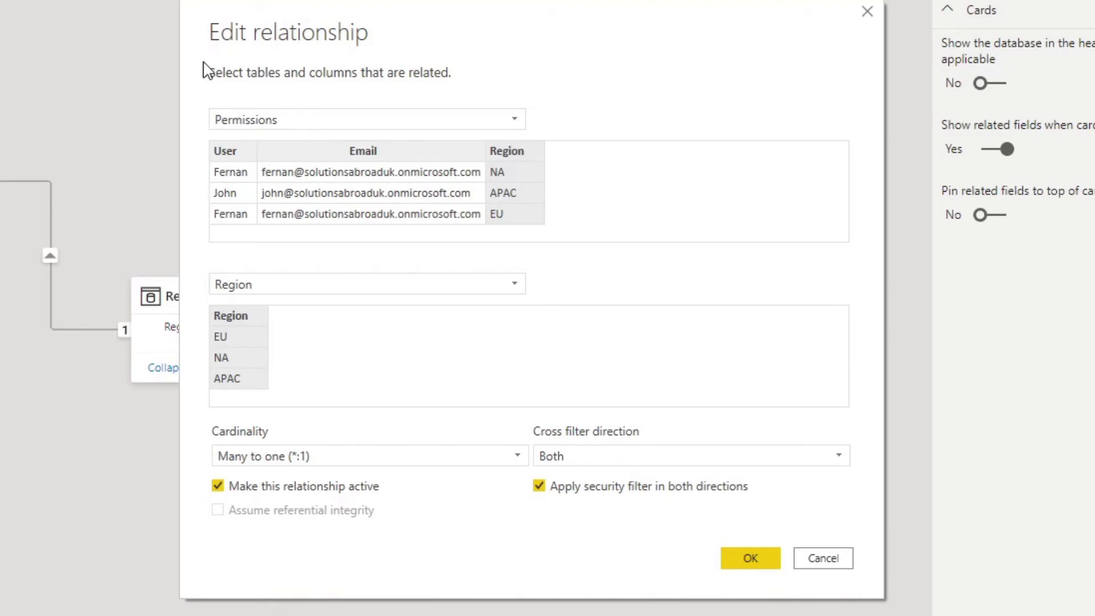
pyautogui.moveTo(335, 44); pyautogui.dragTo(648, 49)
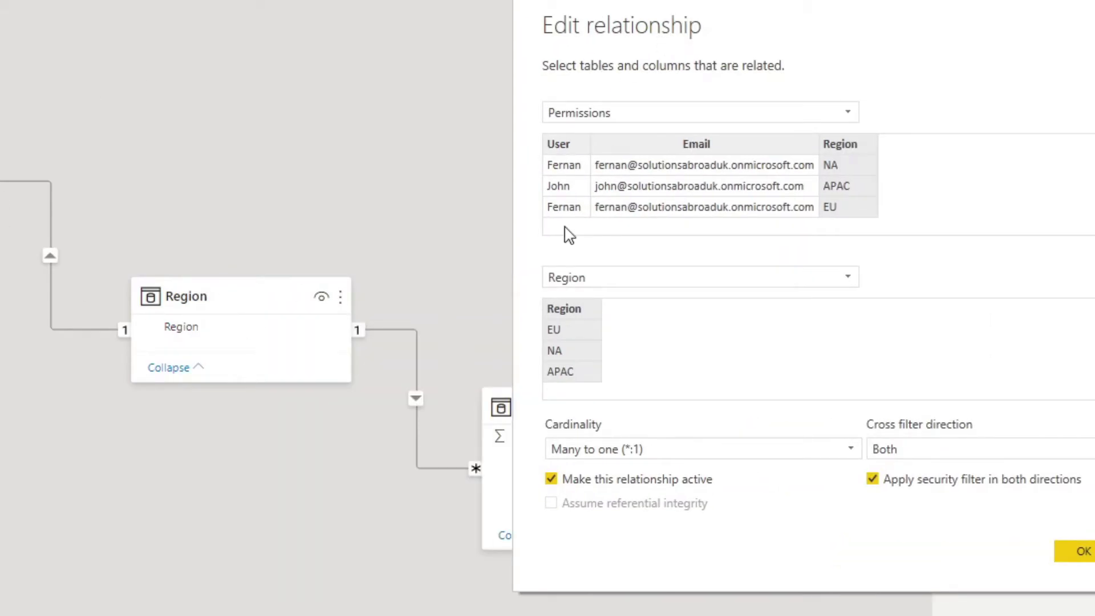
pyautogui.moveTo(682, 40); pyautogui.dragTo(759, 20)
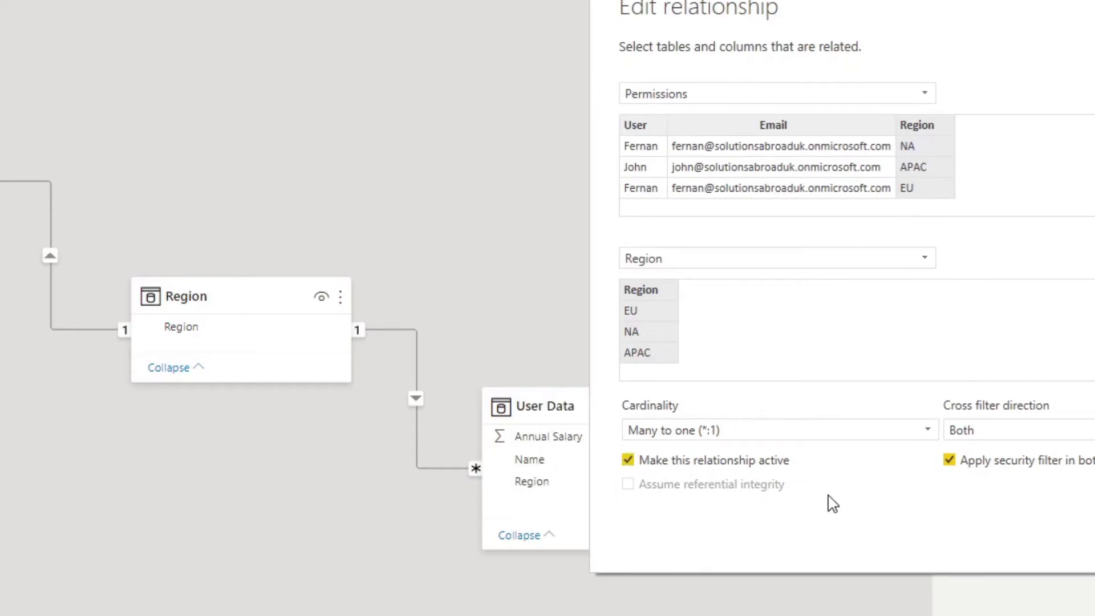
pyautogui.press('Return')
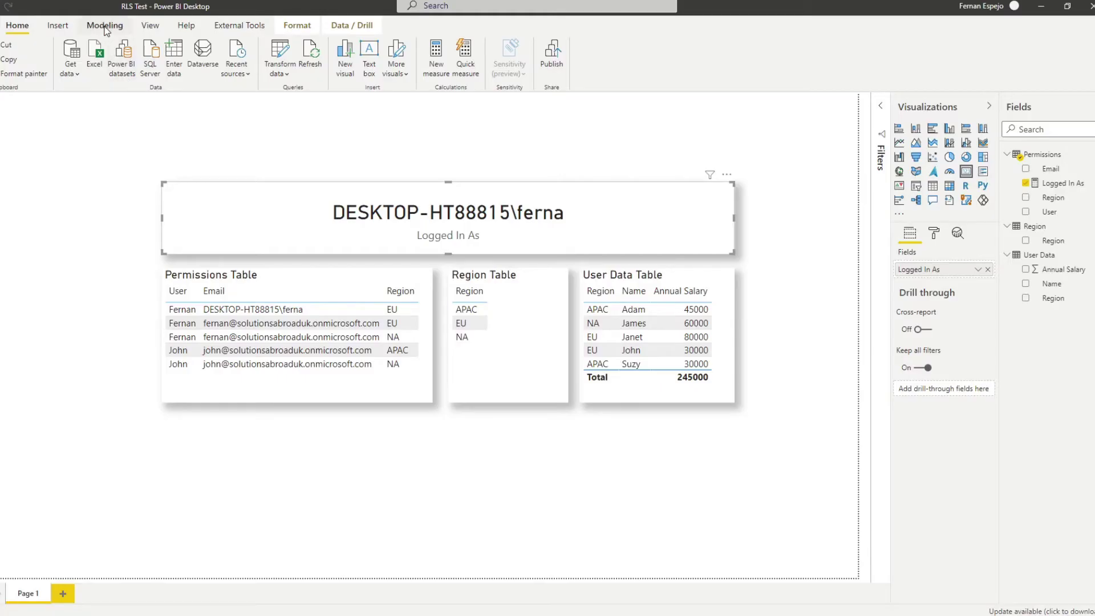
# - In Manage roles, create a new security role named Permissions
pyautogui.click(104, 28)
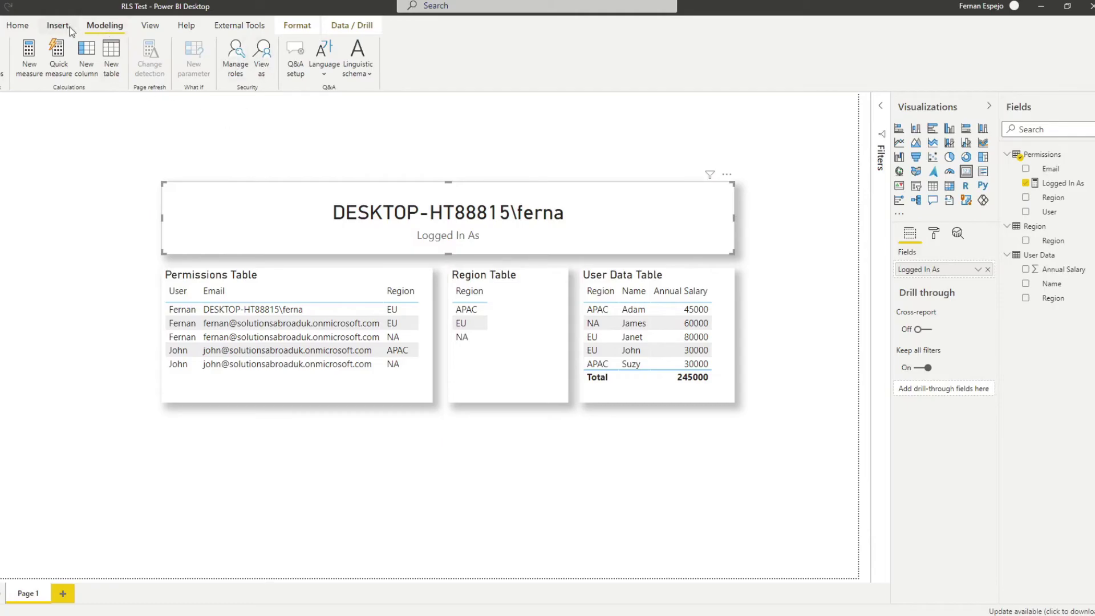
pyautogui.click(246, 55)
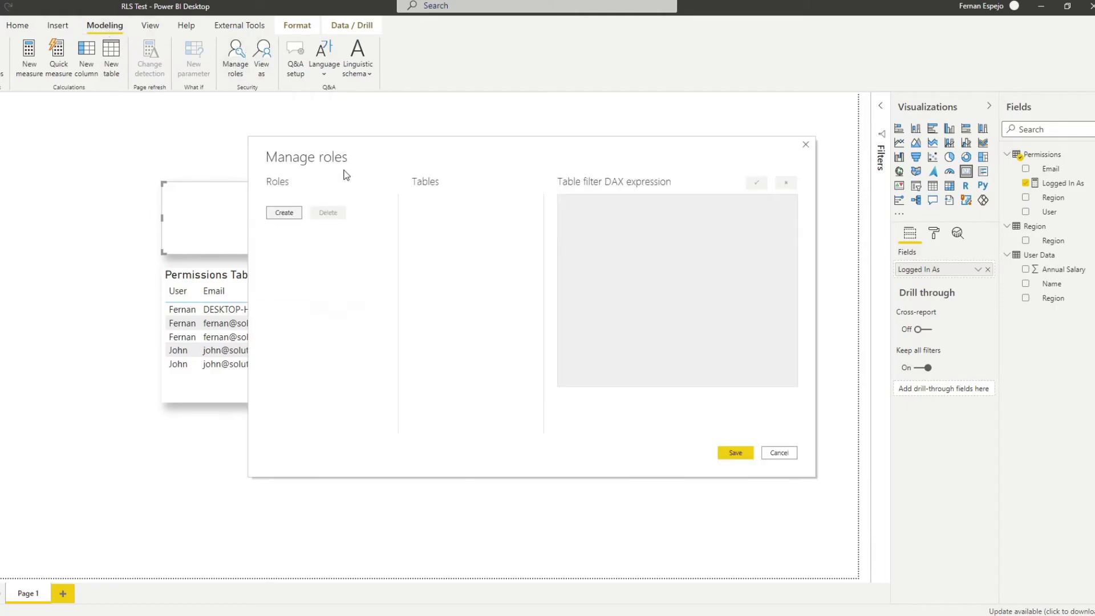
pyautogui.moveTo(342, 170); pyautogui.dragTo(475, 201)
pyautogui.click(432, 243)
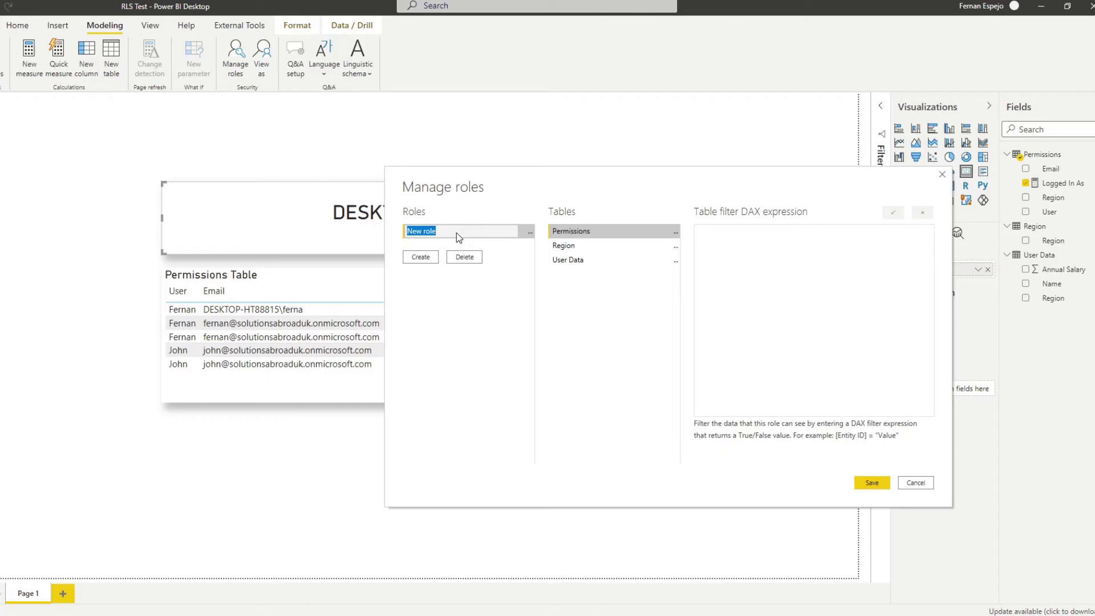
pyautogui.write('EU')
pyautogui.press('BackSpace')
pyautogui.write('Permissions')
pyautogui.press('Return')
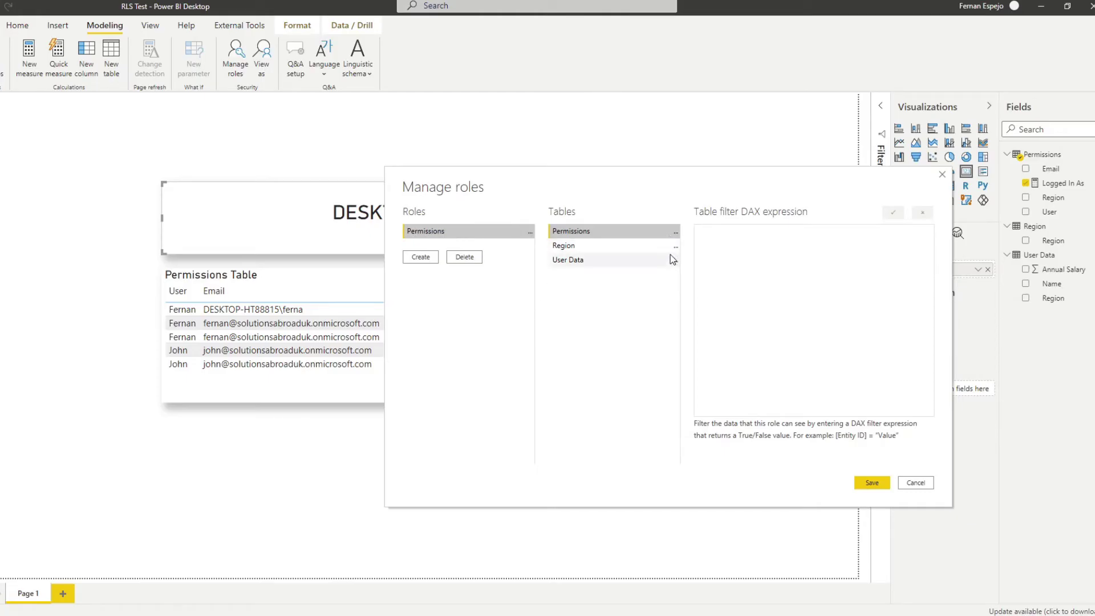
# - Give the Permissions table the filter [Email] = USERPRINCIPALNAME()
pyautogui.click(676, 232)
pyautogui.moveTo(740, 238)
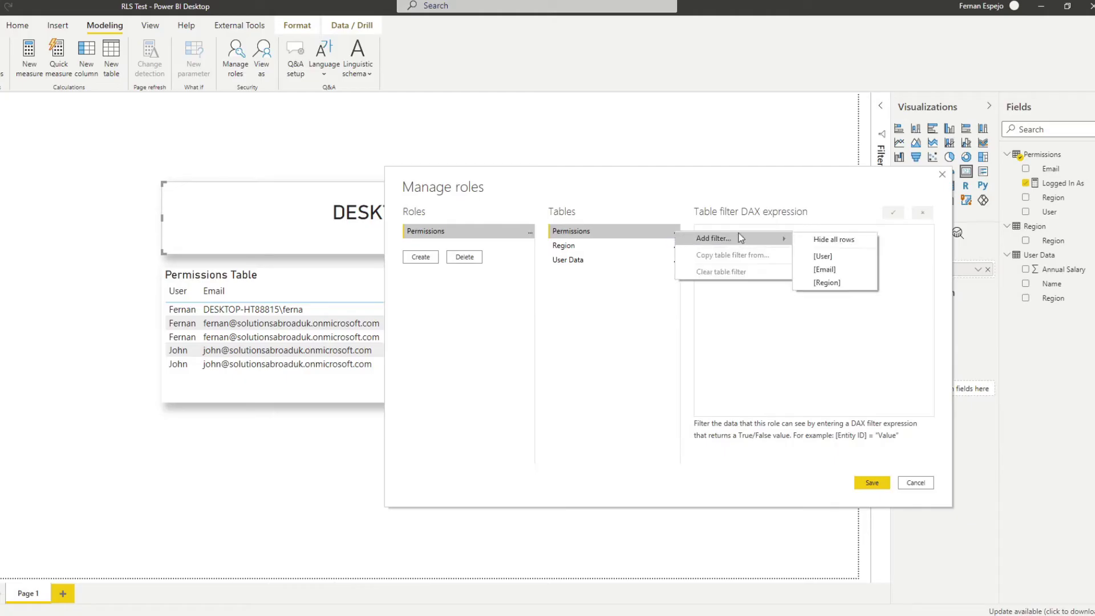
pyautogui.click(825, 269)
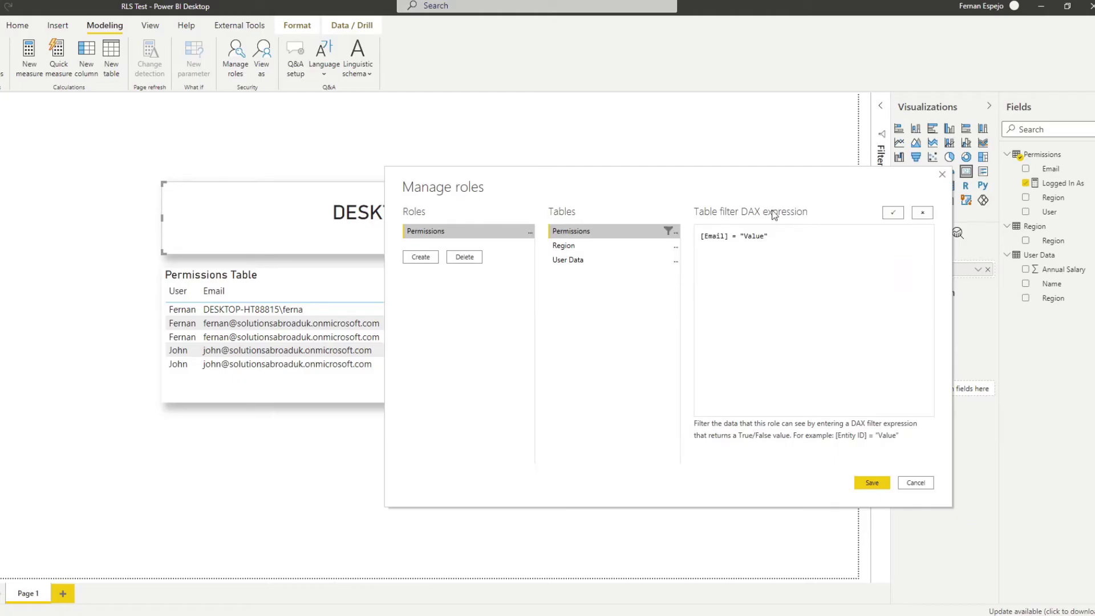
pyautogui.moveTo(774, 215); pyautogui.dragTo(827, 317)
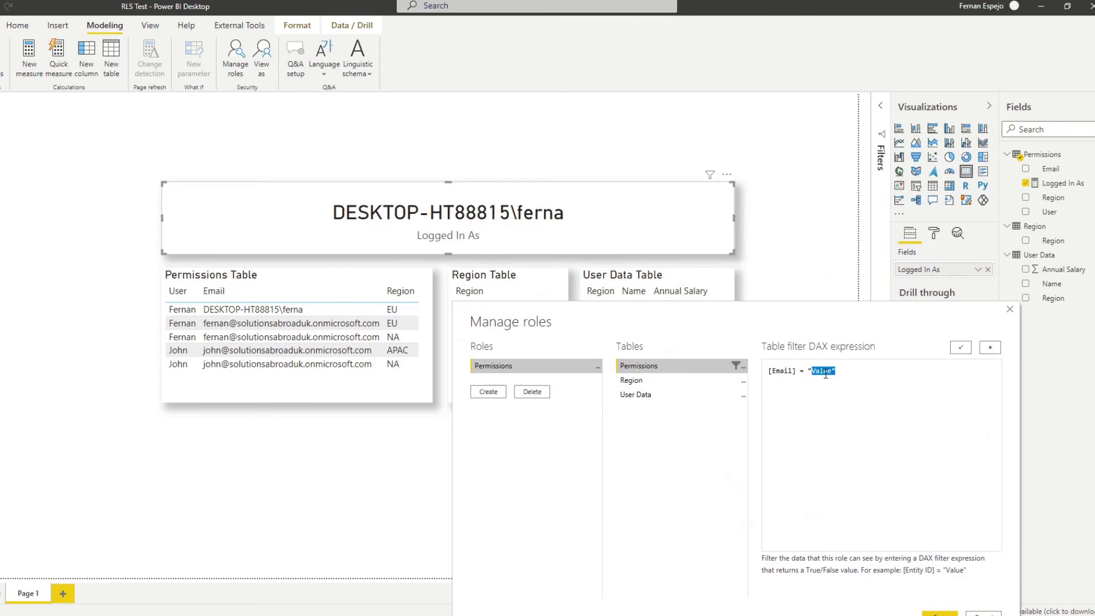
pyautogui.moveTo(824, 375); pyautogui.dragTo(805, 376)
pyautogui.write('USERPRINCIPALNAME(')
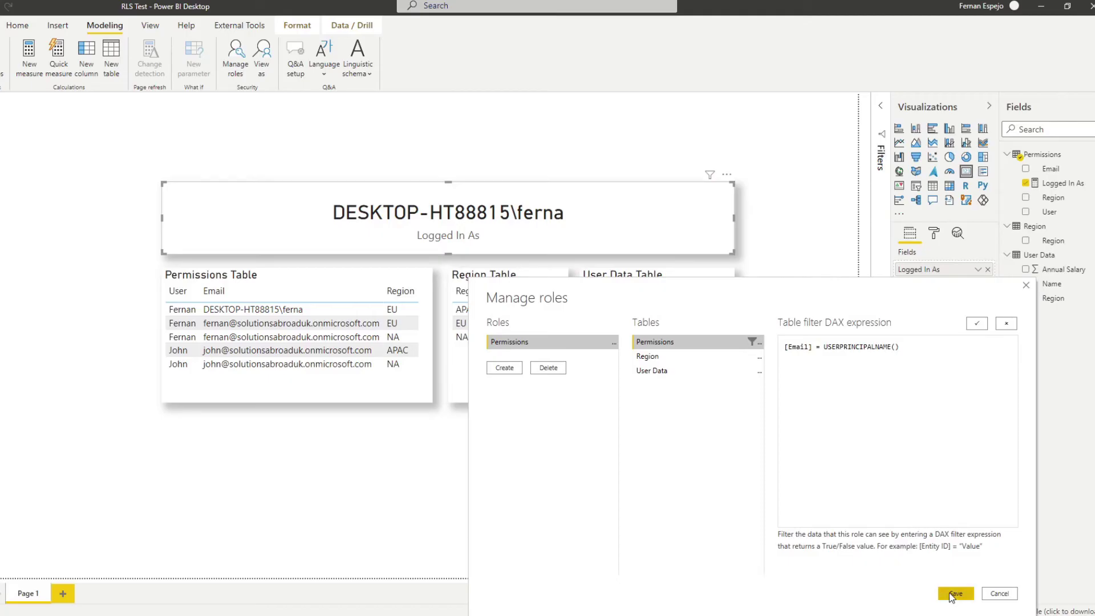
pyautogui.click(982, 327)
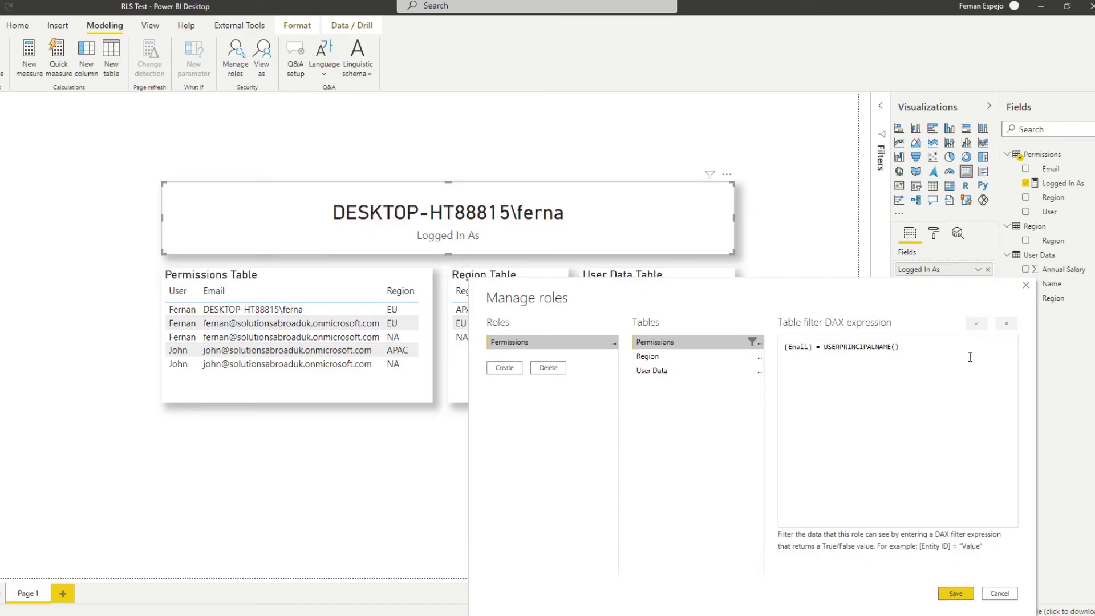
# - Save the Permissions role and copy a user's email value from the Permissions Table visual
pyautogui.click(946, 591)
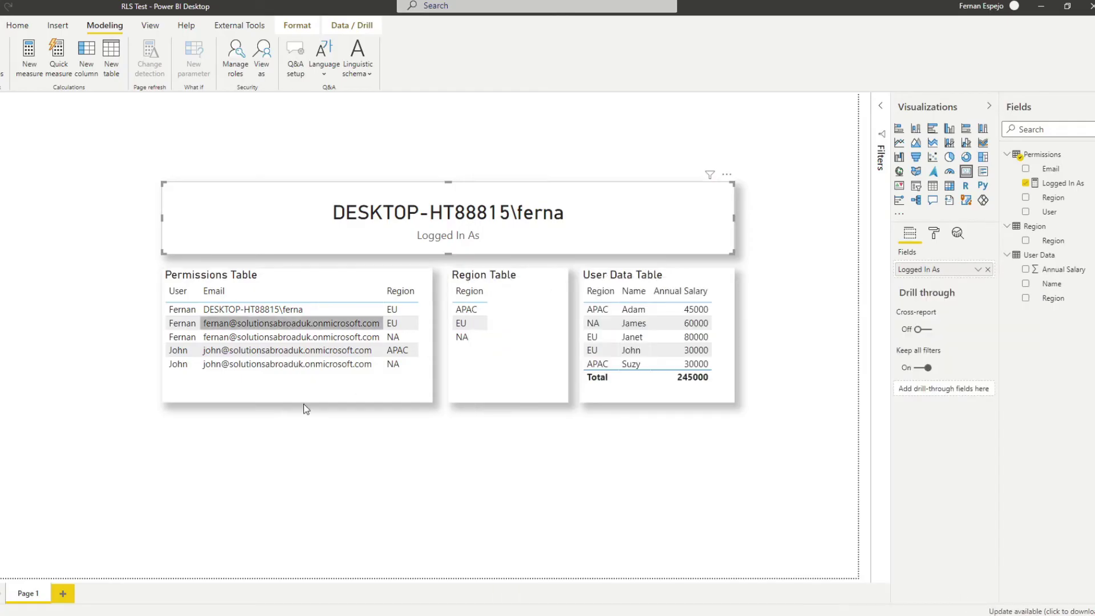
pyautogui.click(247, 330)
pyautogui.rightClick(247, 328)
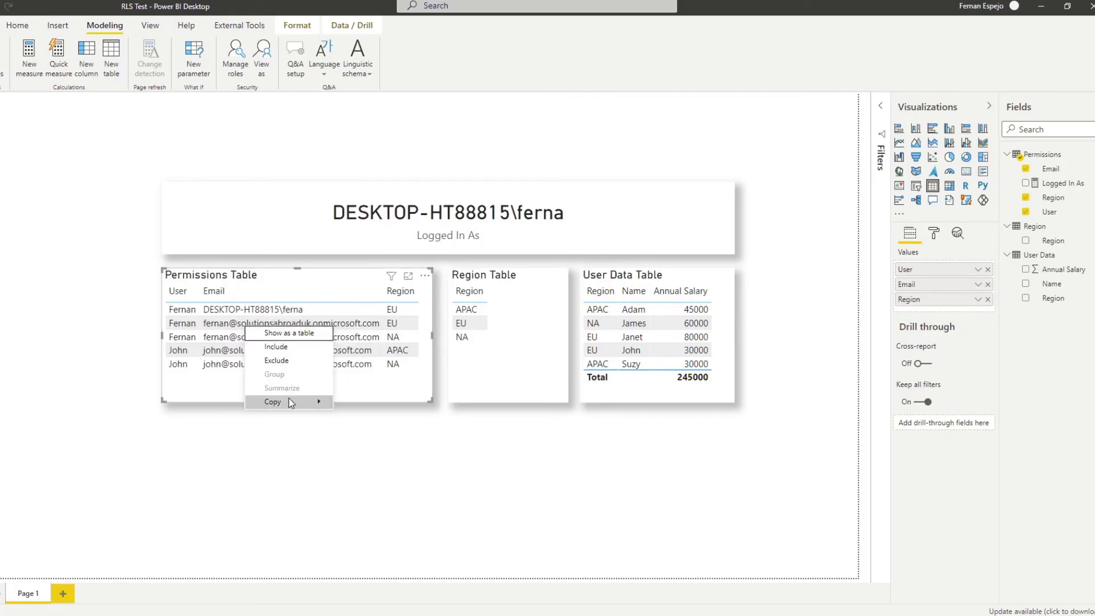
pyautogui.moveTo(289, 399)
pyautogui.click(355, 402)
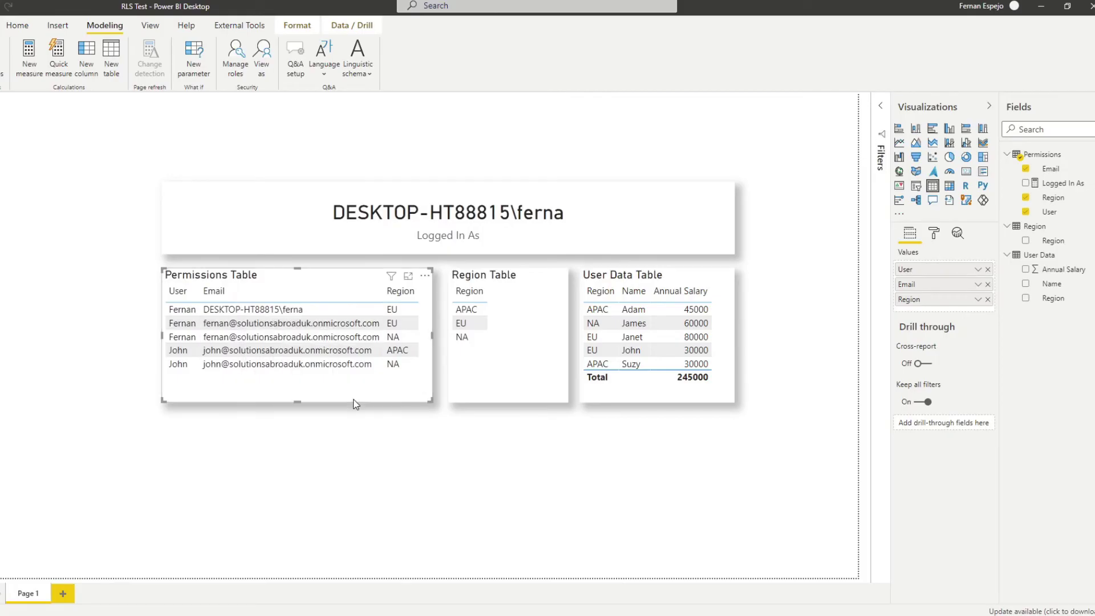
# - View the report as that other user under the Permissions role, leaving three rows totalling 170000
pyautogui.click(272, 59)
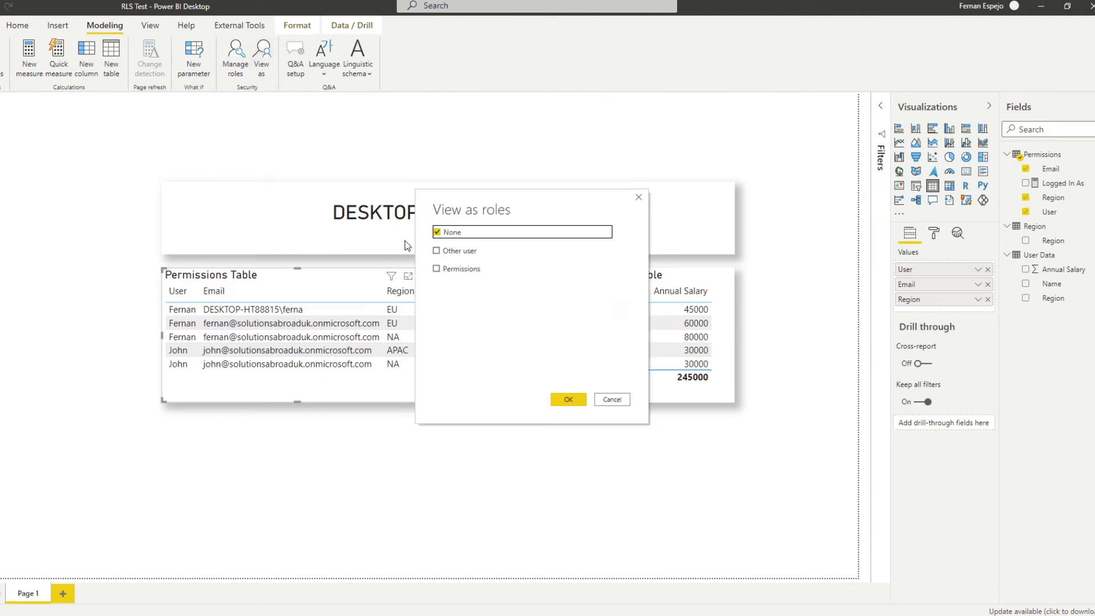
pyautogui.click(457, 249)
pyautogui.click(437, 267)
pyautogui.hotkey('ctrl', 'v')
pyautogui.moveTo(524, 254); pyautogui.dragTo(497, 256)
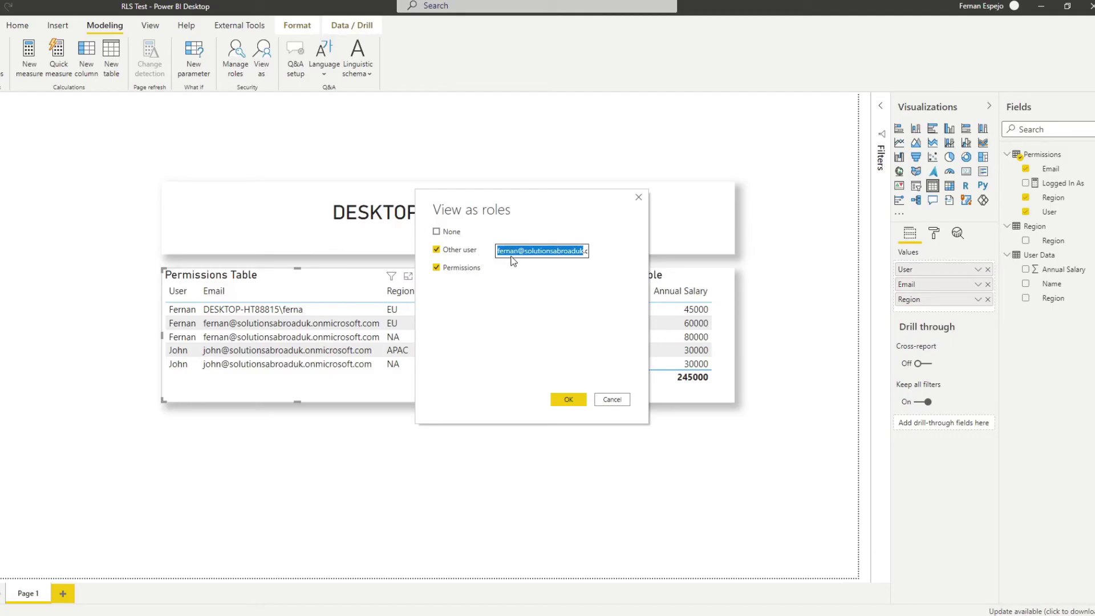
pyautogui.moveTo(515, 215); pyautogui.dragTo(873, 204)
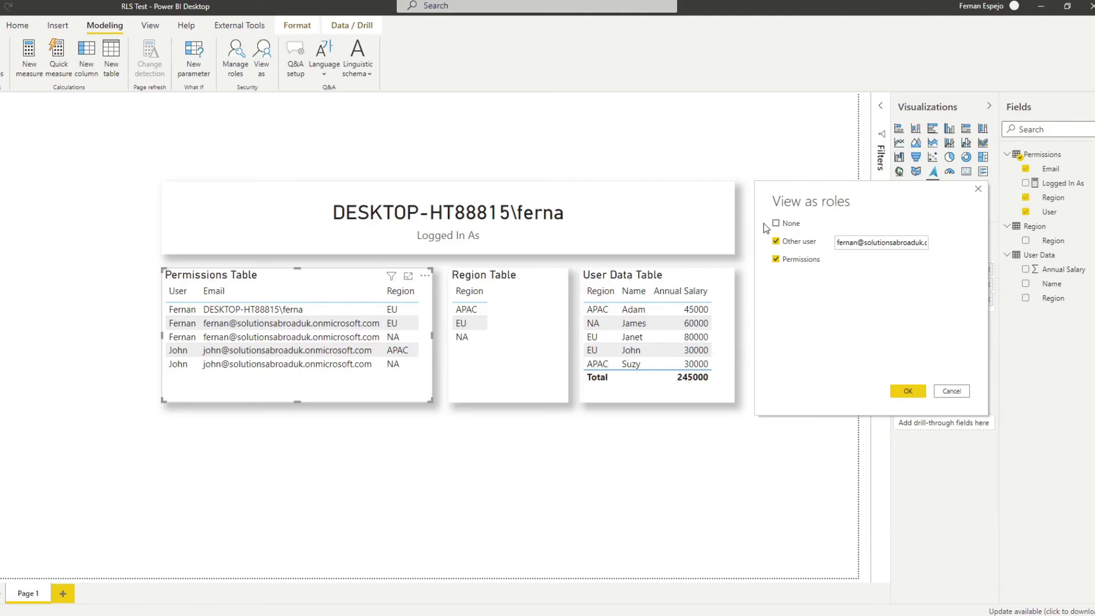
pyautogui.click(862, 243)
pyautogui.click(902, 391)
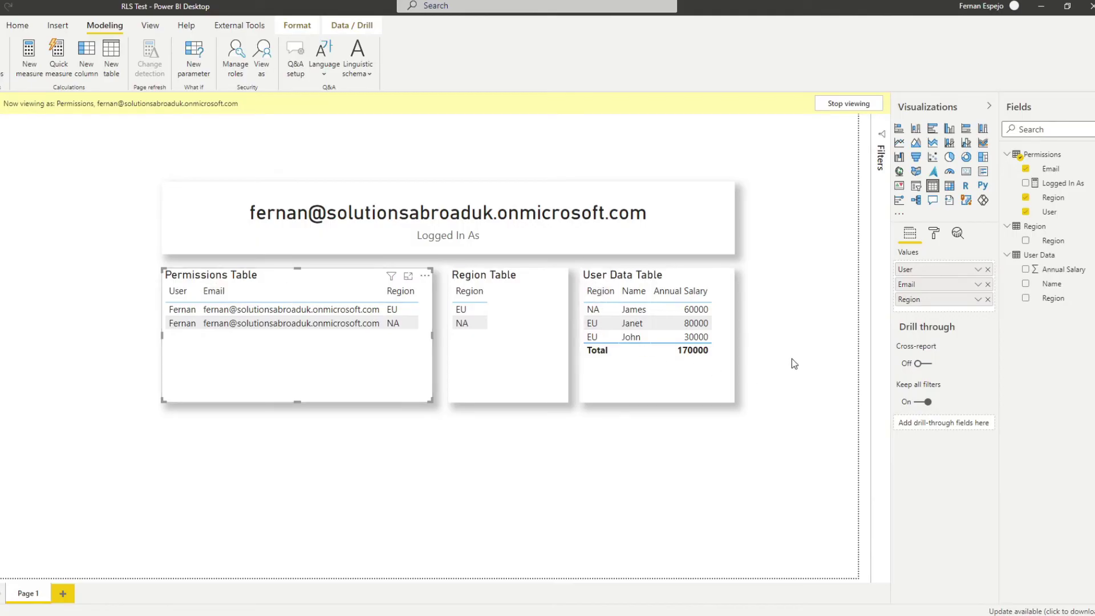
# - Stop viewing as the role, save 'RLS Test.pbix' and publish it to My workspace
pyautogui.click(836, 106)
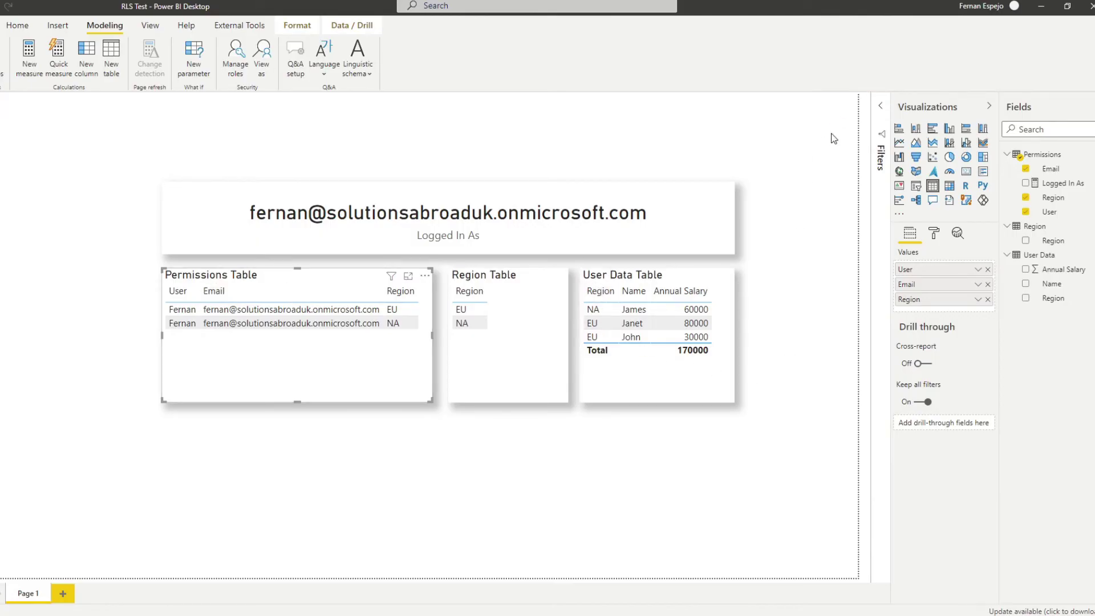
pyautogui.click(17, 25)
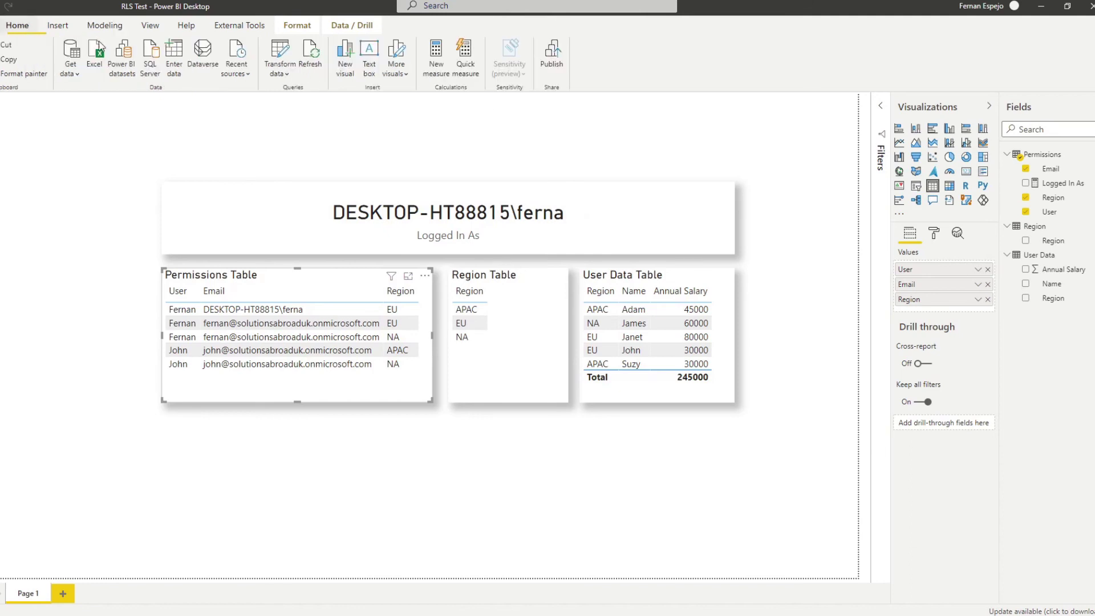
pyautogui.click(558, 57)
pyautogui.click(599, 331)
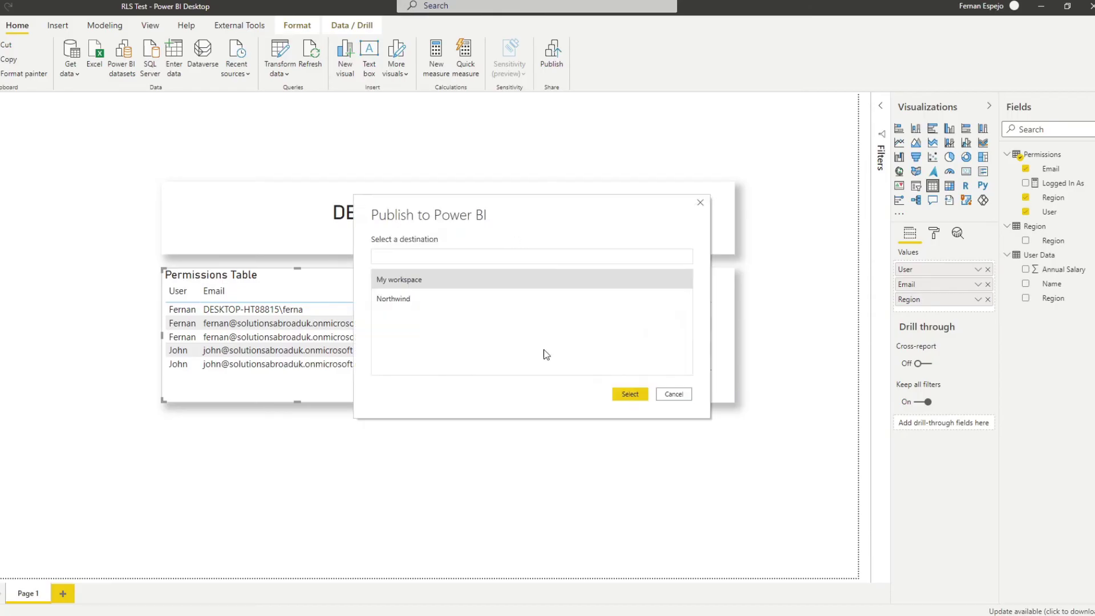
pyautogui.click(630, 393)
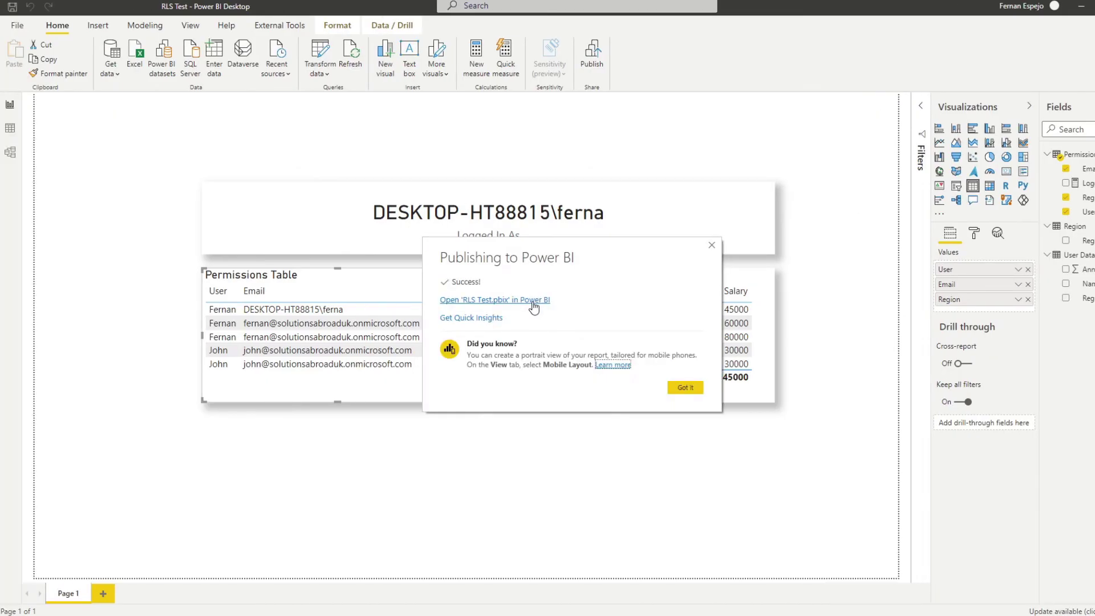
# - Follow the publishing dialog's link to open 'RLS Test.pbix' in Power BI
pyautogui.click(533, 300)
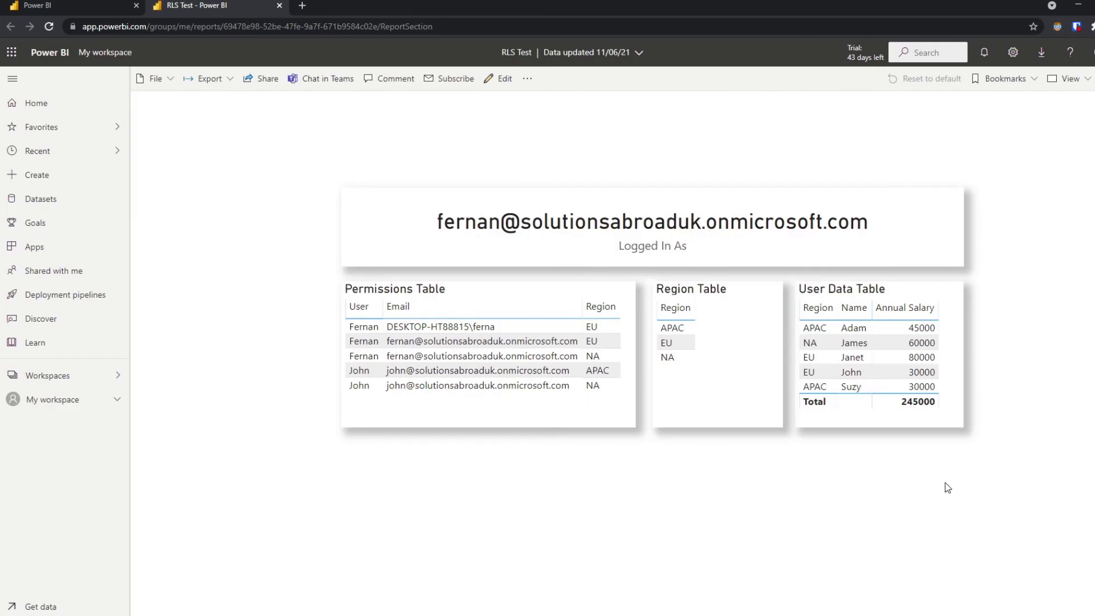
pyautogui.moveTo(509, 234)
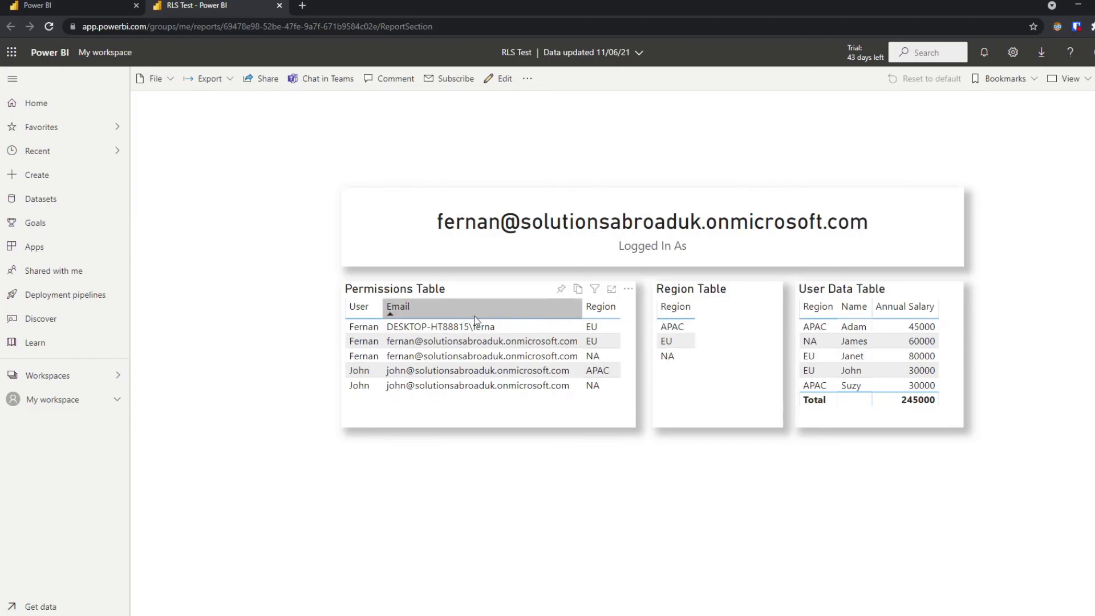
# - Open the RLS Test dataset's Security settings from My workspace and select the Permissions role
pyautogui.click(71, 406)
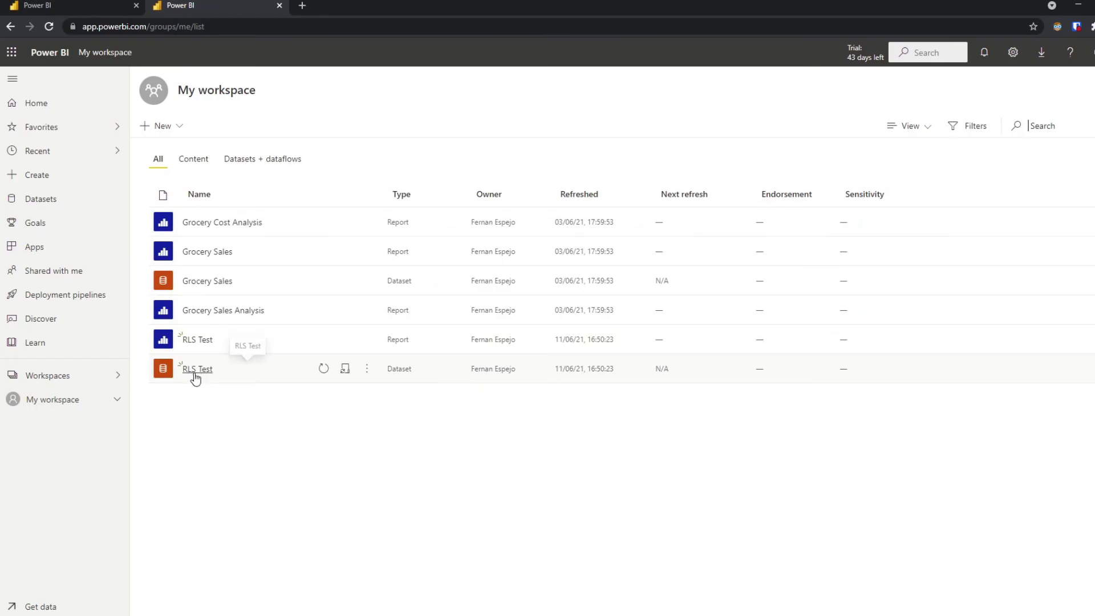
pyautogui.click(367, 370)
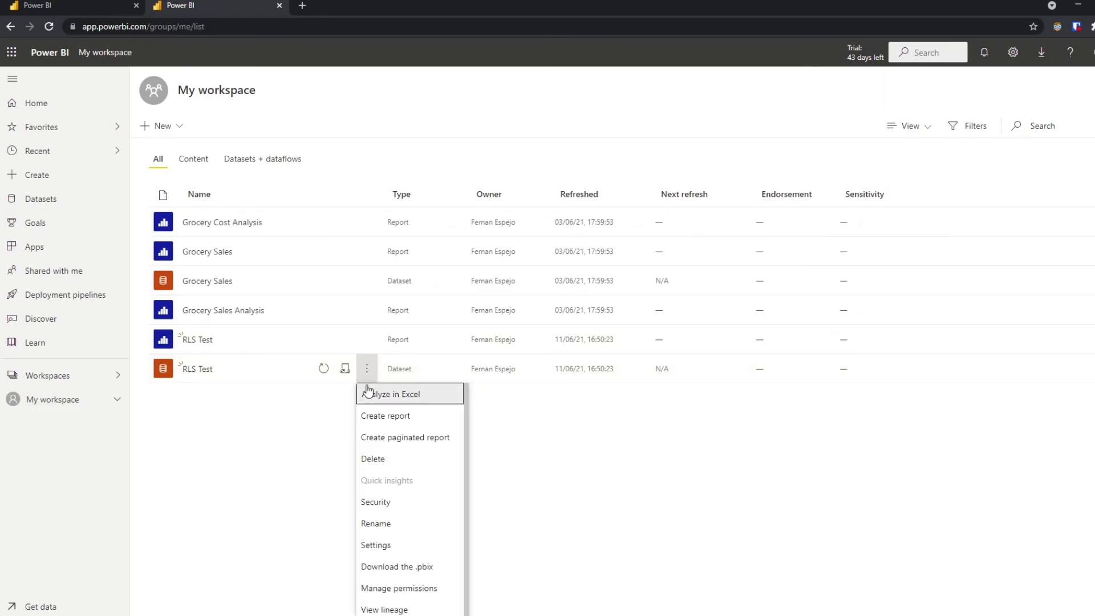
pyautogui.click(391, 501)
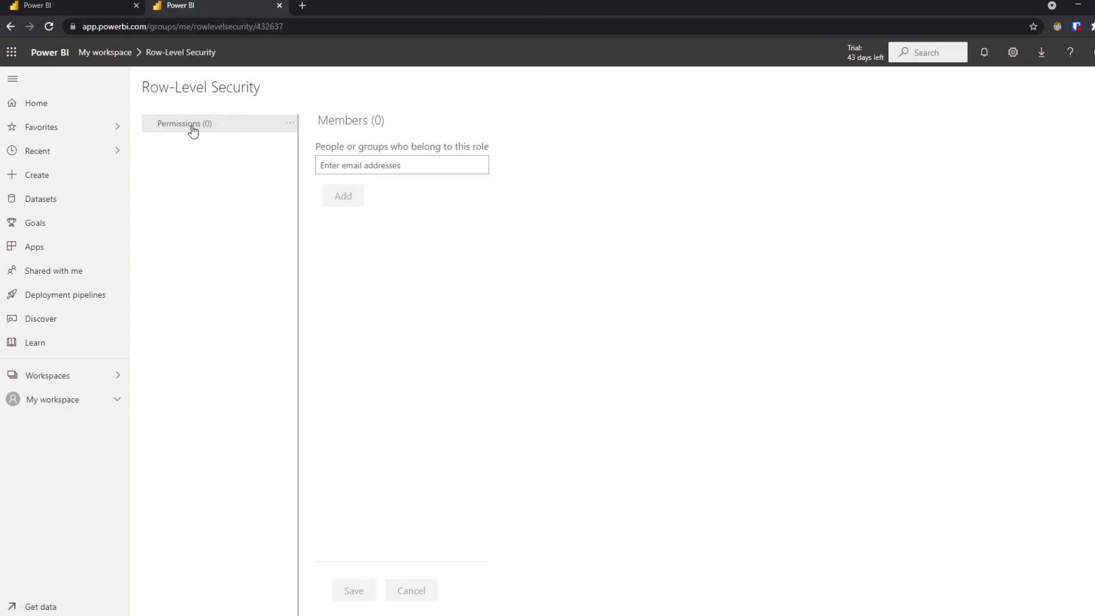
pyautogui.moveTo(204, 136)
pyautogui.moveTo(289, 129)
pyautogui.click(290, 124)
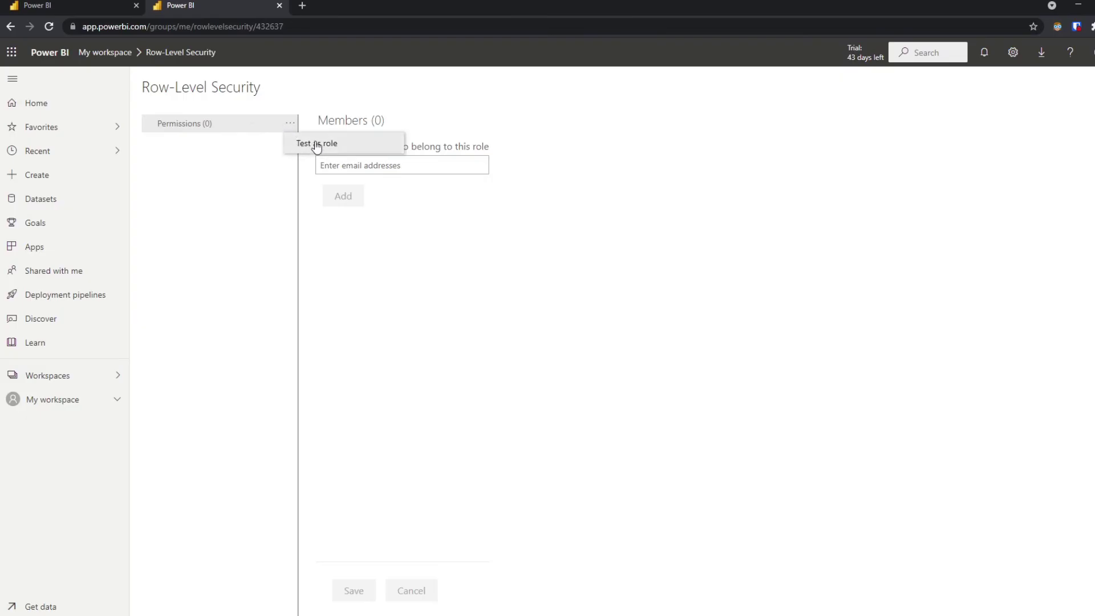
pyautogui.click(314, 144)
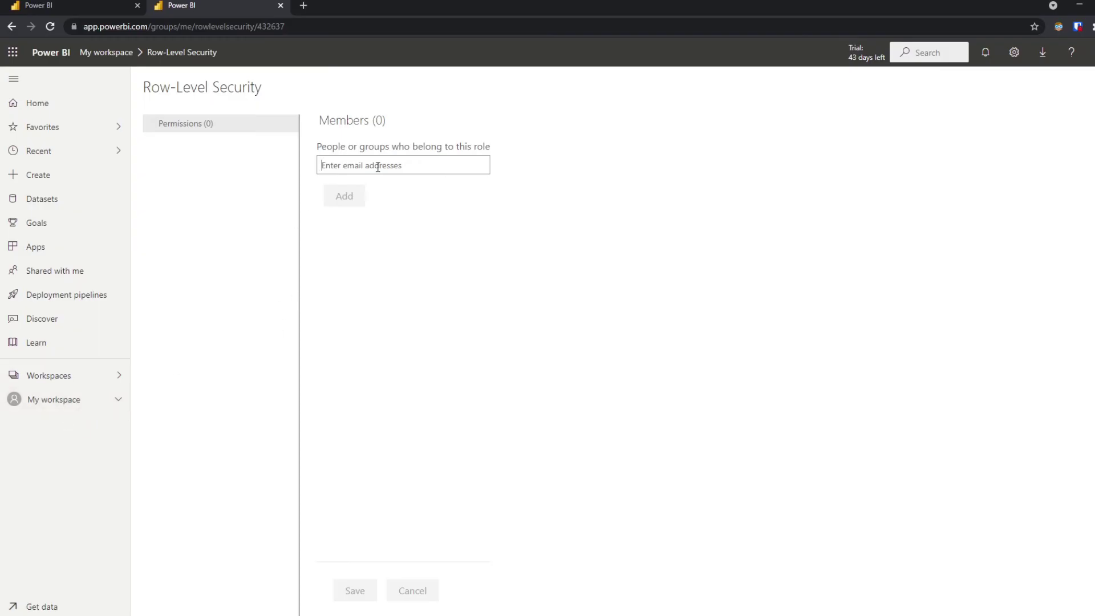
# - Add the colleague as a Permissions role member, save, and return to My workspace
pyautogui.write('john')
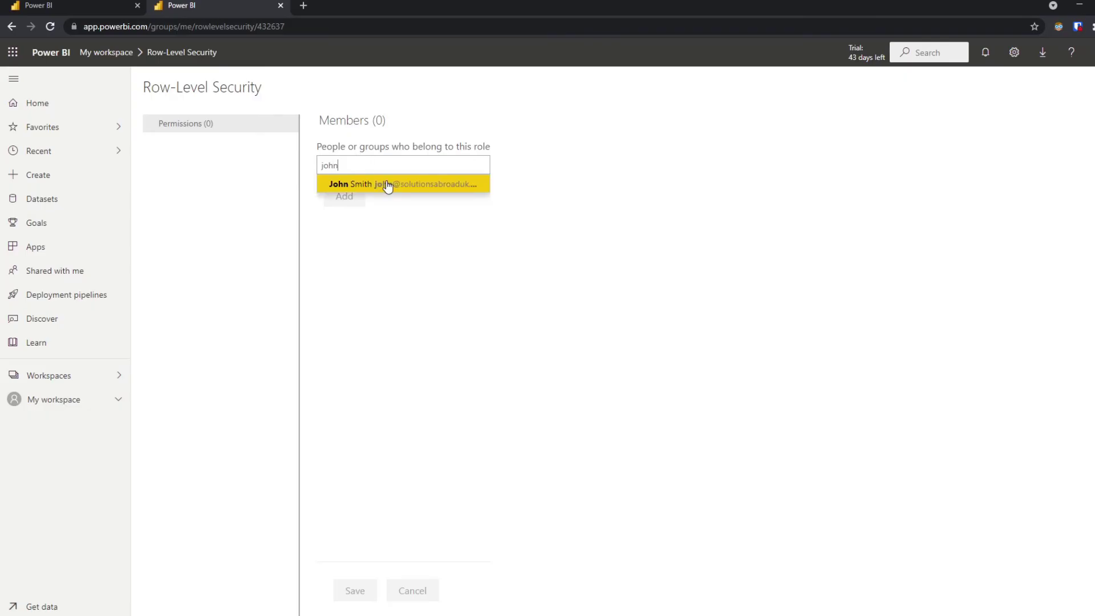
pyautogui.click(385, 183)
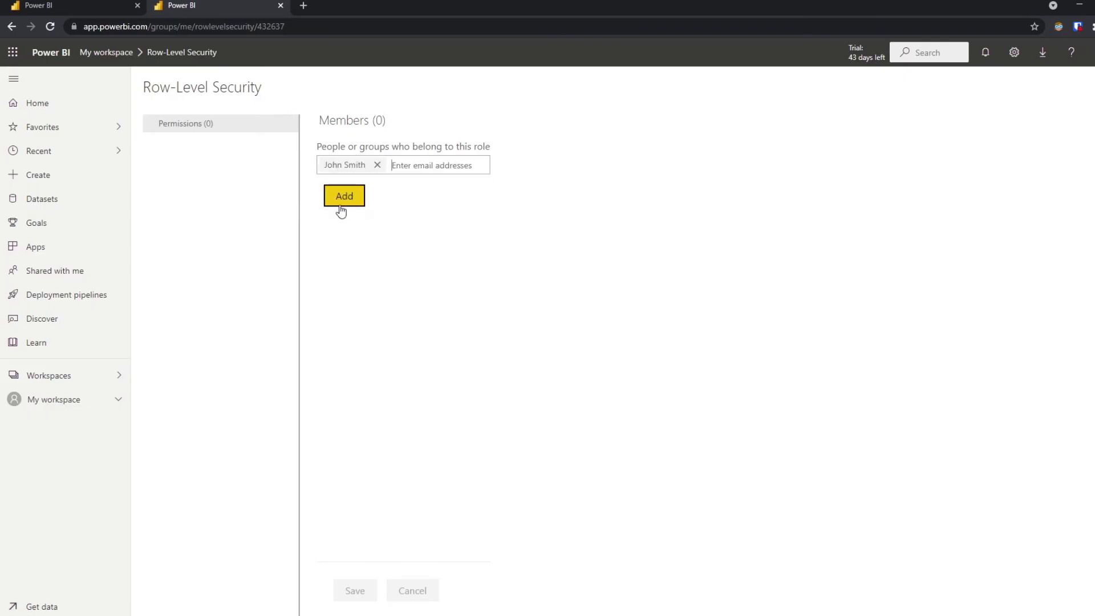
pyautogui.click(347, 201)
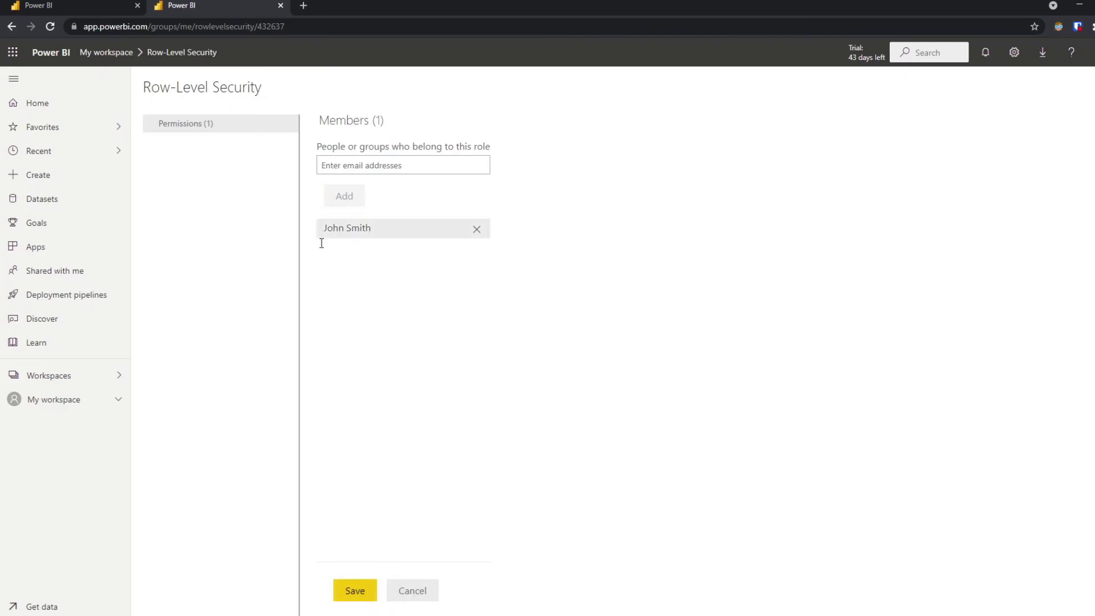
pyautogui.click(368, 594)
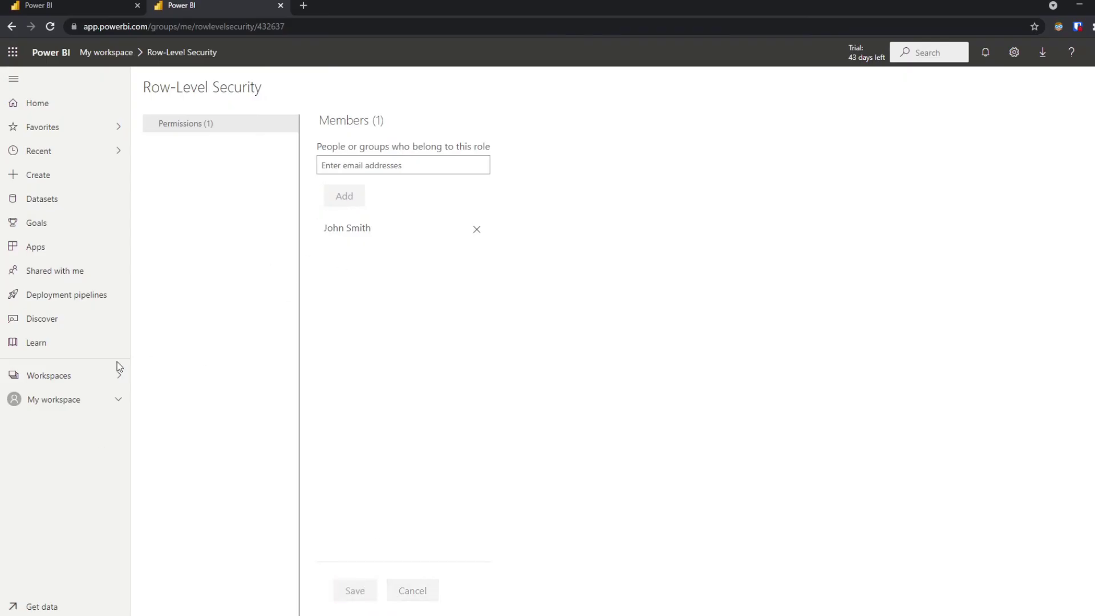
pyautogui.click(54, 401)
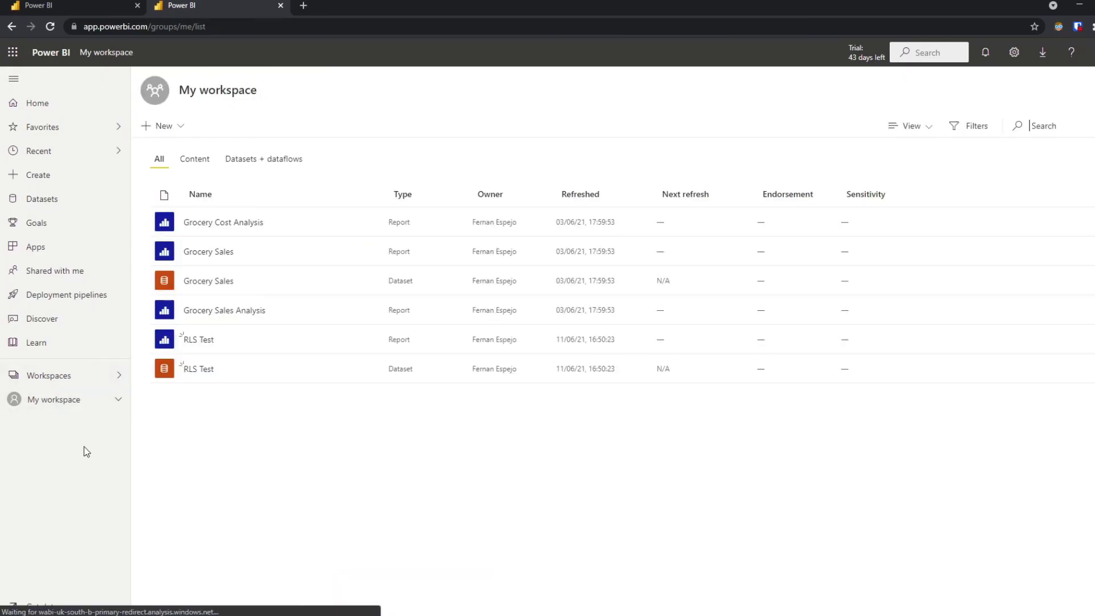
# - Set the RLS Test share link to Specific people with Allow build content enabled
pyautogui.click(198, 340)
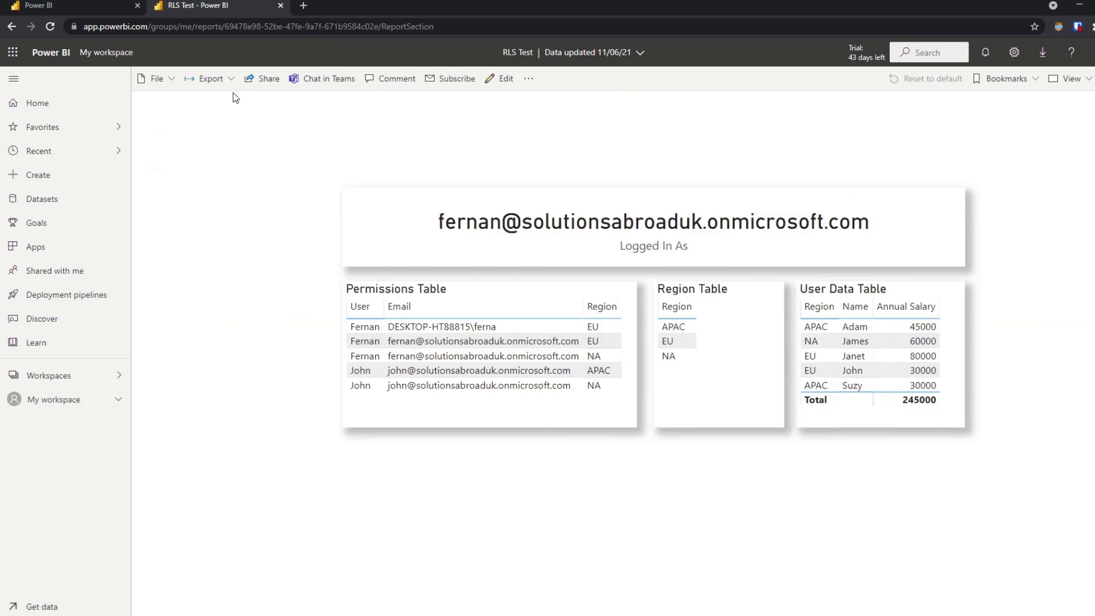
pyautogui.click(264, 80)
pyautogui.click(572, 313)
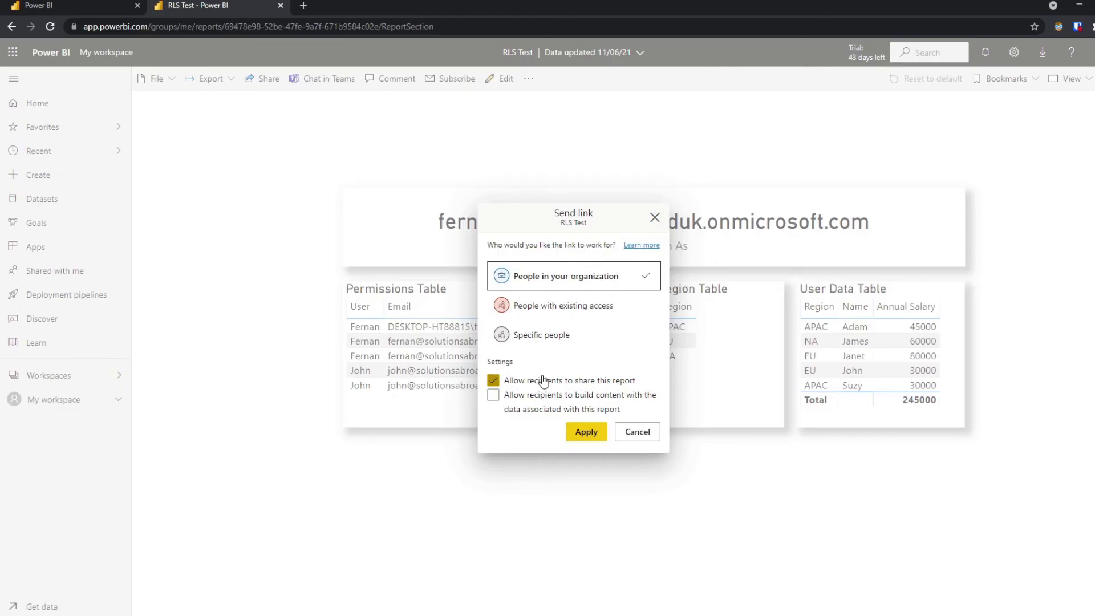
pyautogui.click(552, 341)
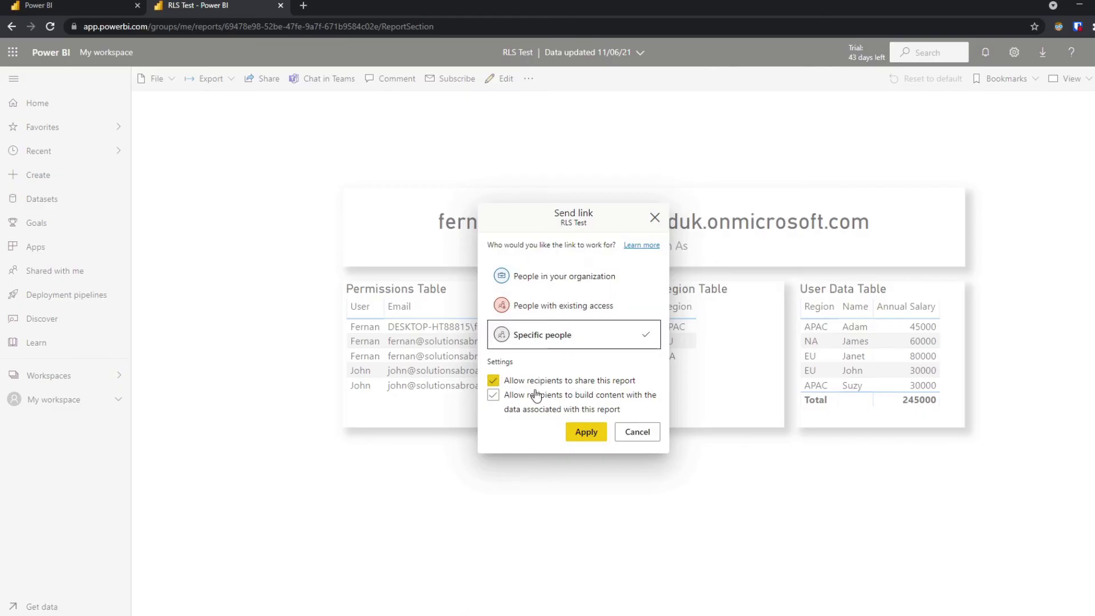
pyautogui.click(563, 400)
pyautogui.click(586, 432)
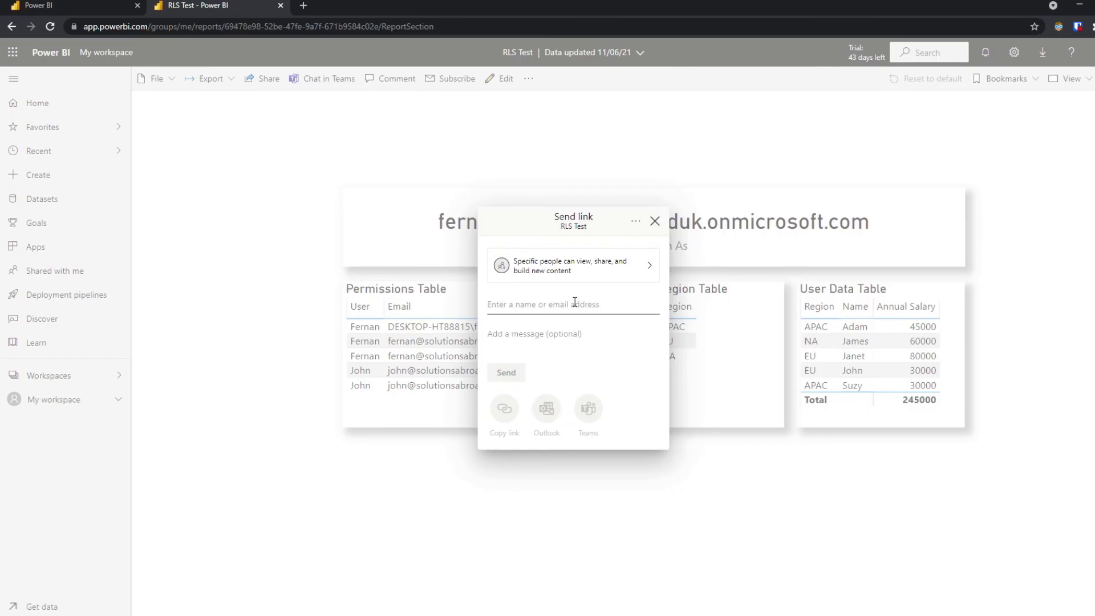
# - Add the colleague as recipient and copy the report's share link
pyautogui.write('john')
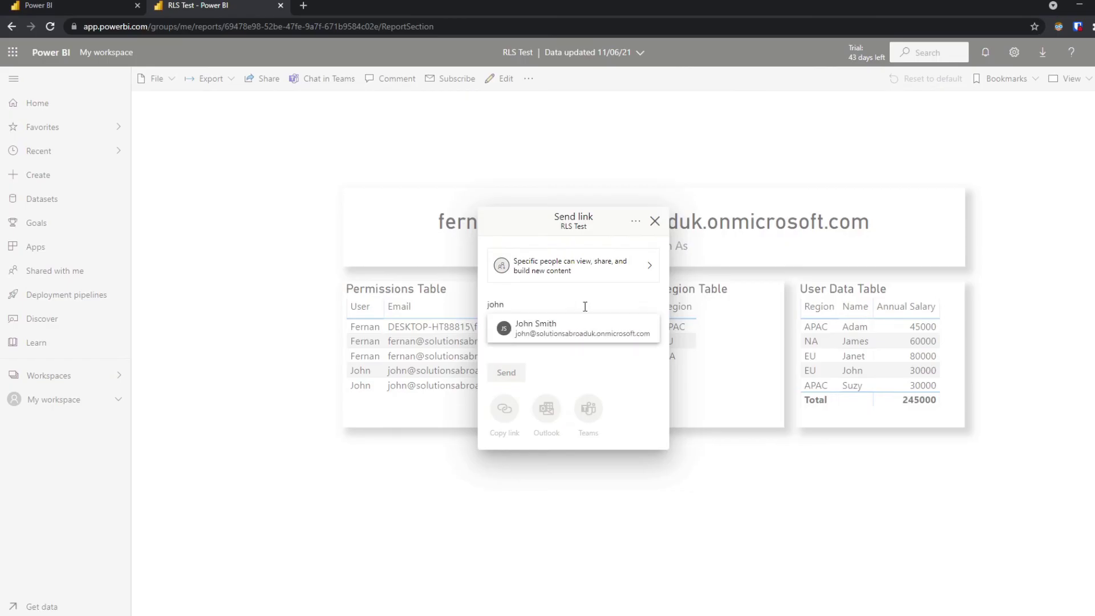
pyautogui.click(564, 330)
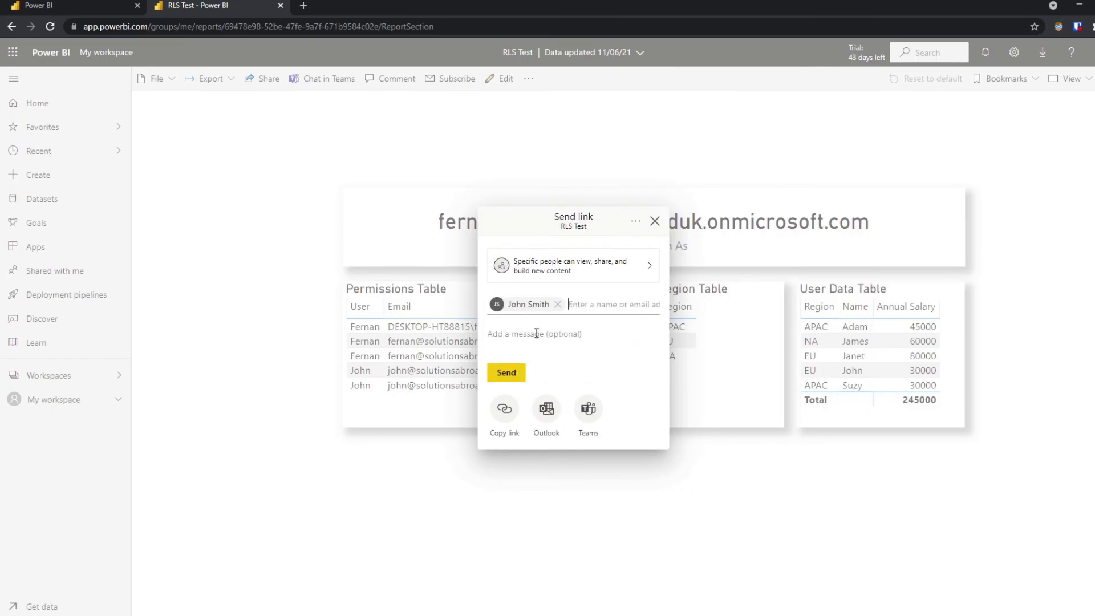
pyautogui.click(504, 410)
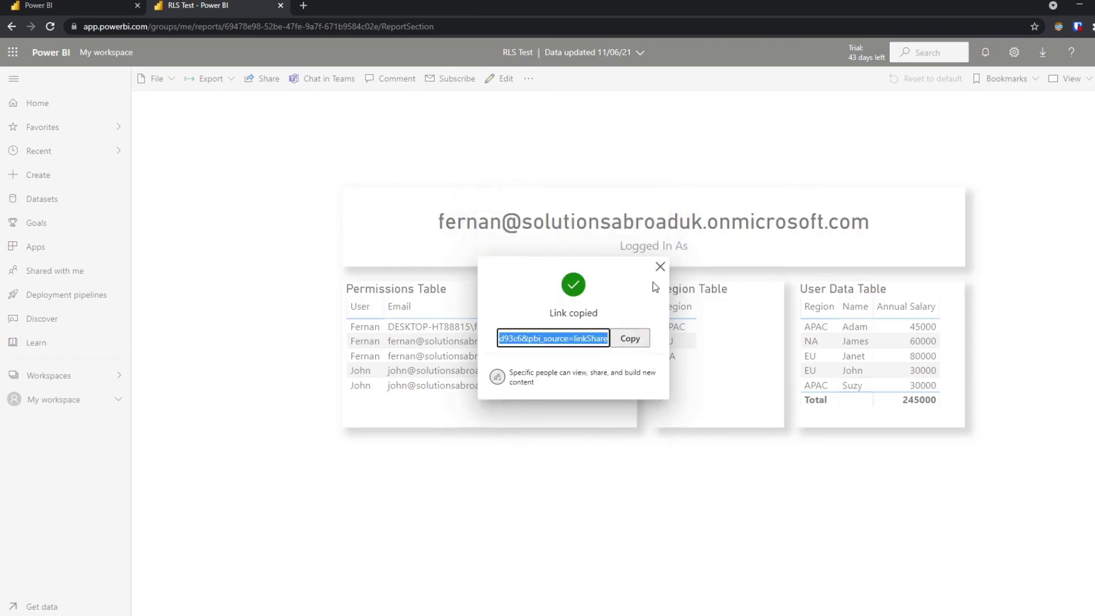
pyautogui.click(631, 340)
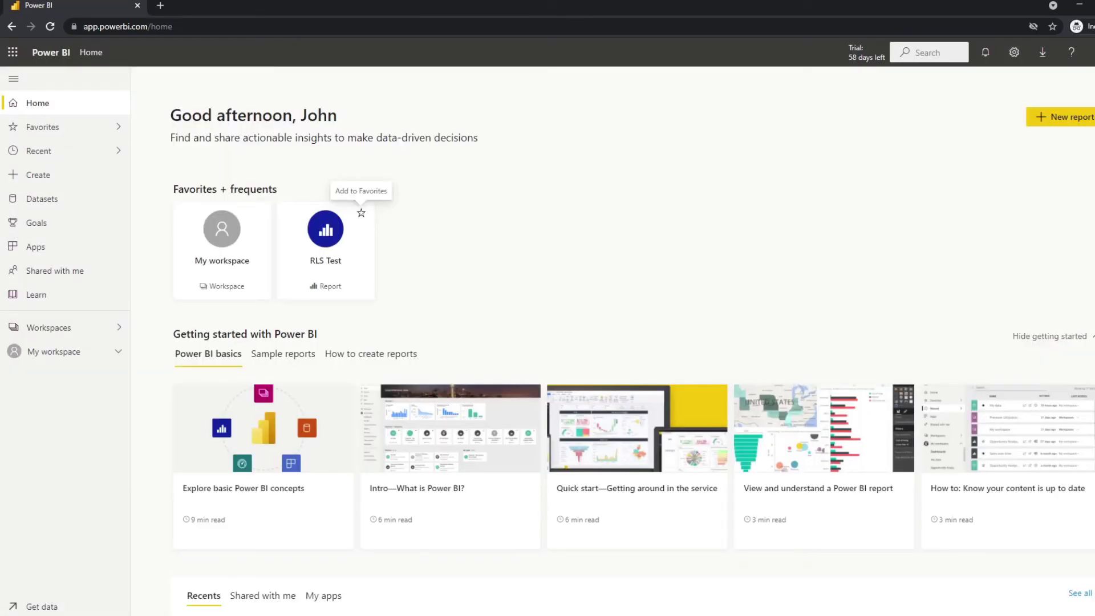
# - Confirm the signed-in recipient account, then select the address bar to paste the report link
pyautogui.click(1094, 54)
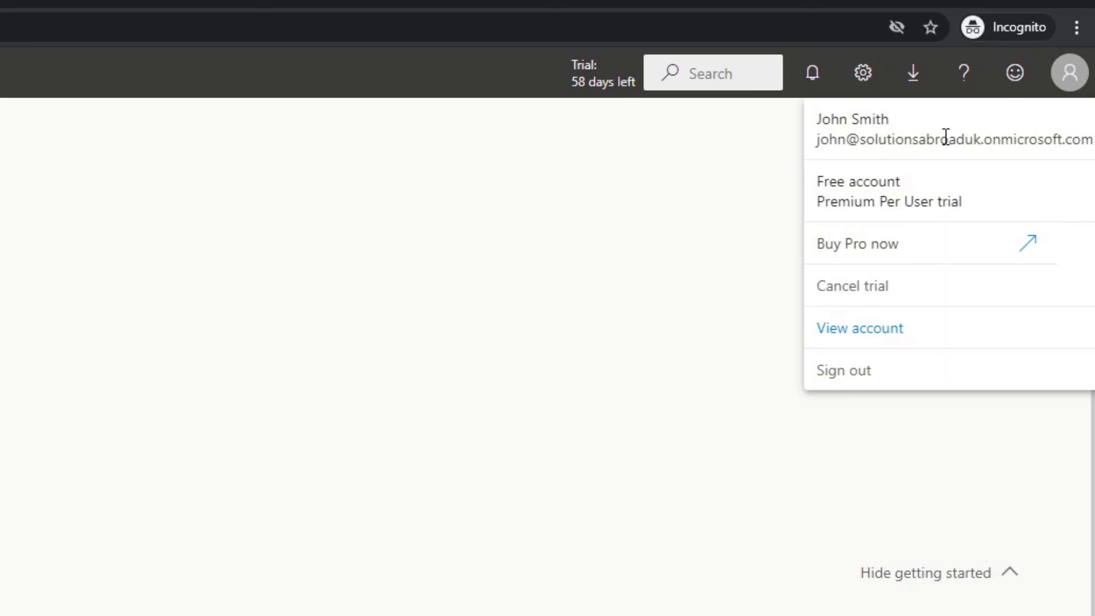
pyautogui.click(292, 271)
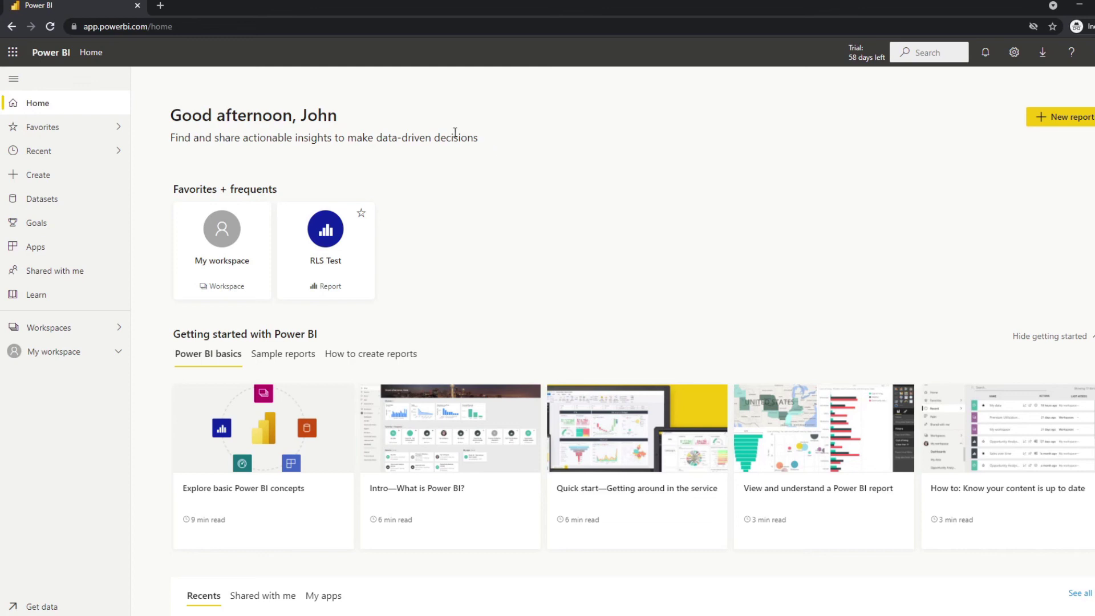
pyautogui.click(164, 25)
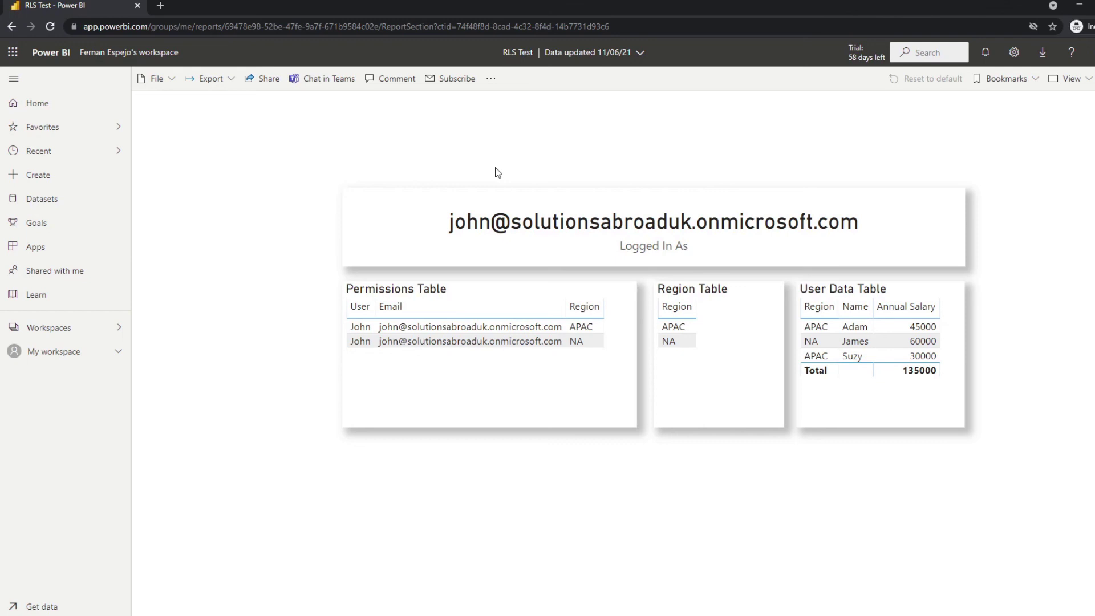
# - Go to My workspace in the Power BI service
pyautogui.click(118, 350)
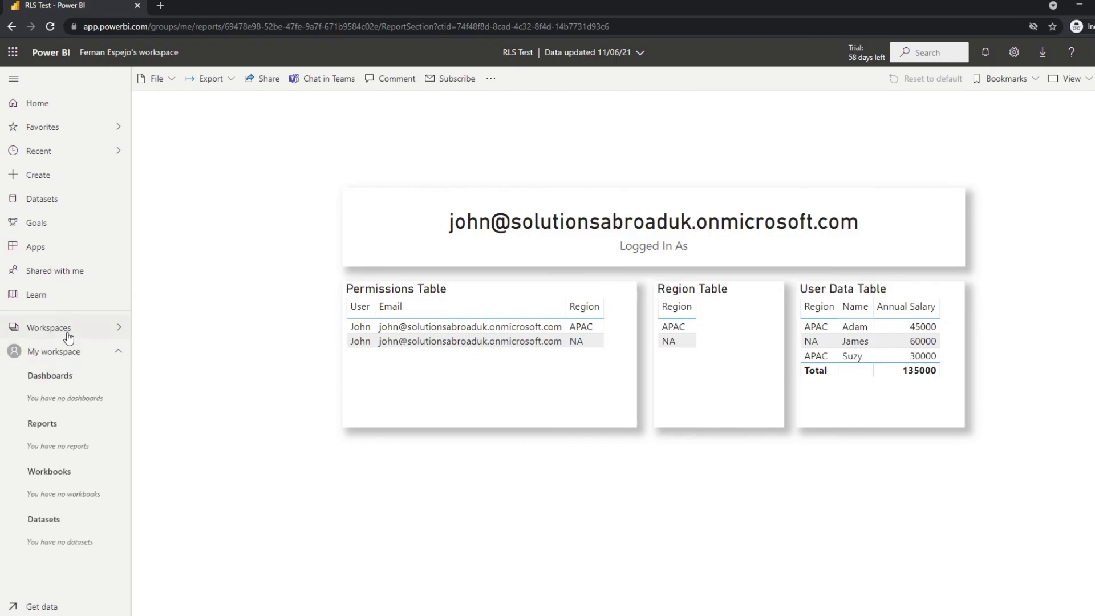
pyautogui.click(68, 335)
pyautogui.click(199, 86)
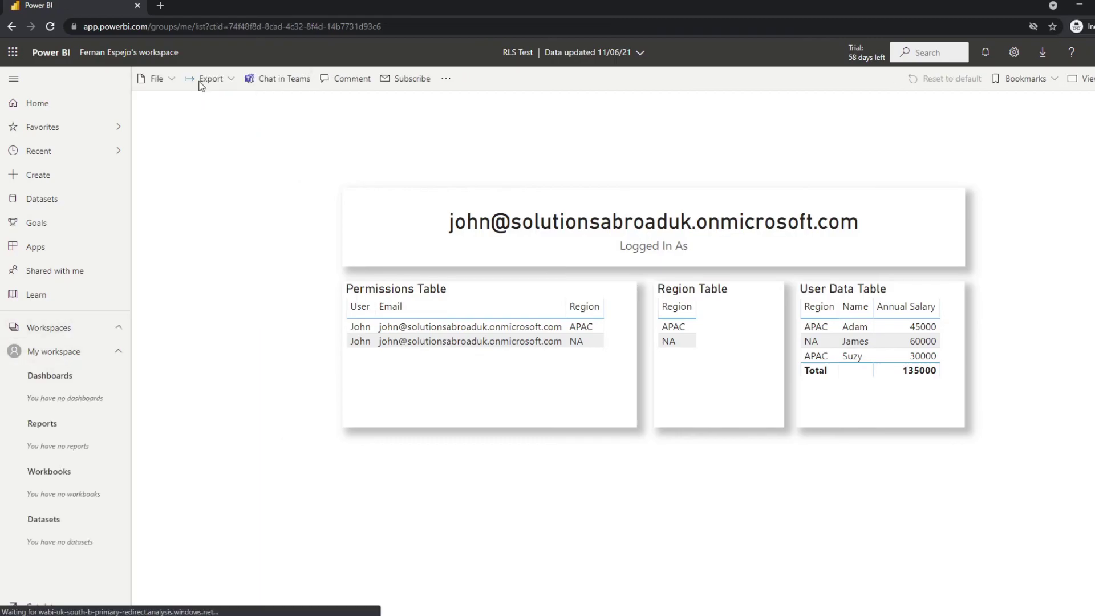
# - Create a new report from the published RLS Test dataset
pyautogui.click(182, 123)
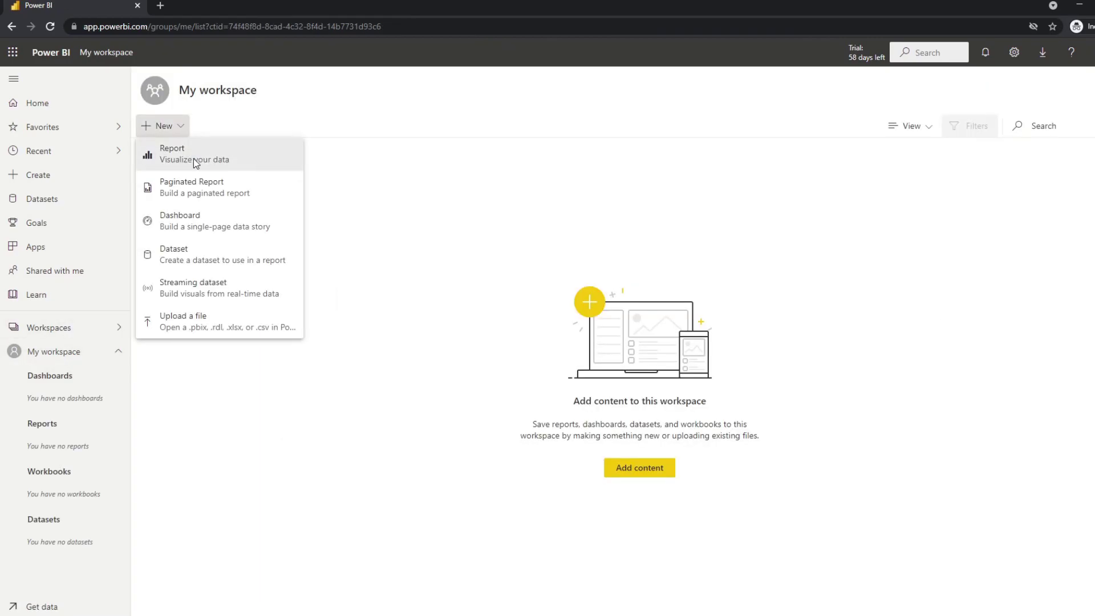
pyautogui.click(193, 156)
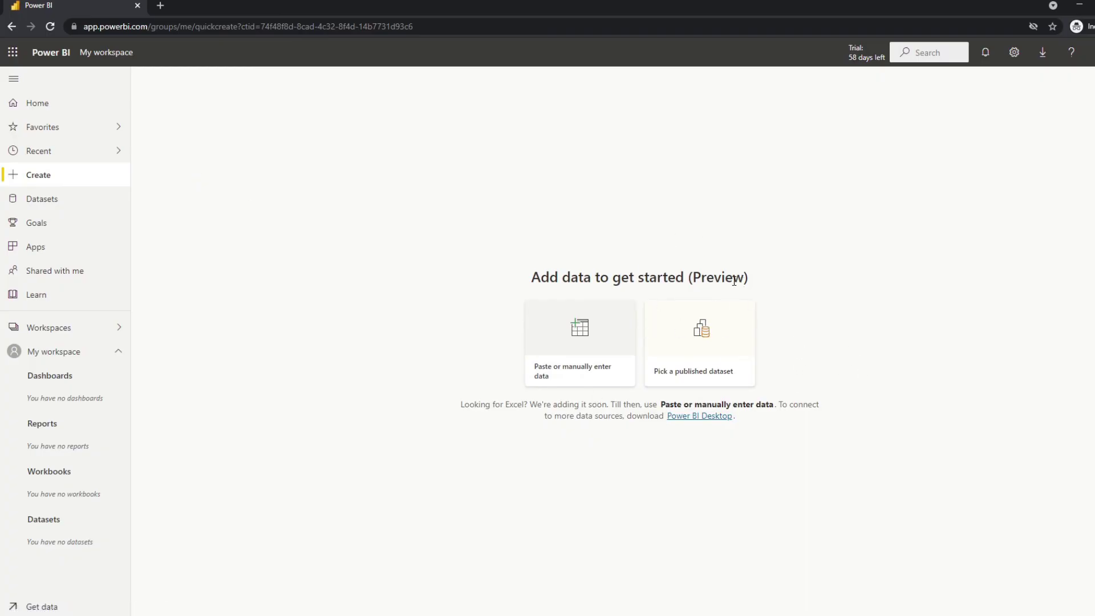
pyautogui.click(714, 328)
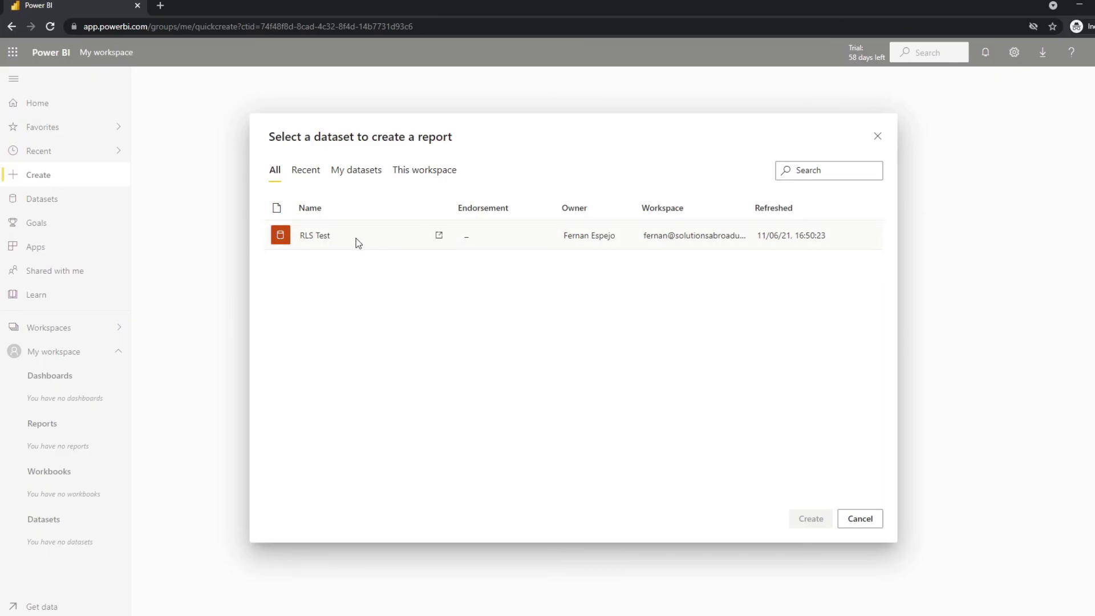
pyautogui.click(390, 243)
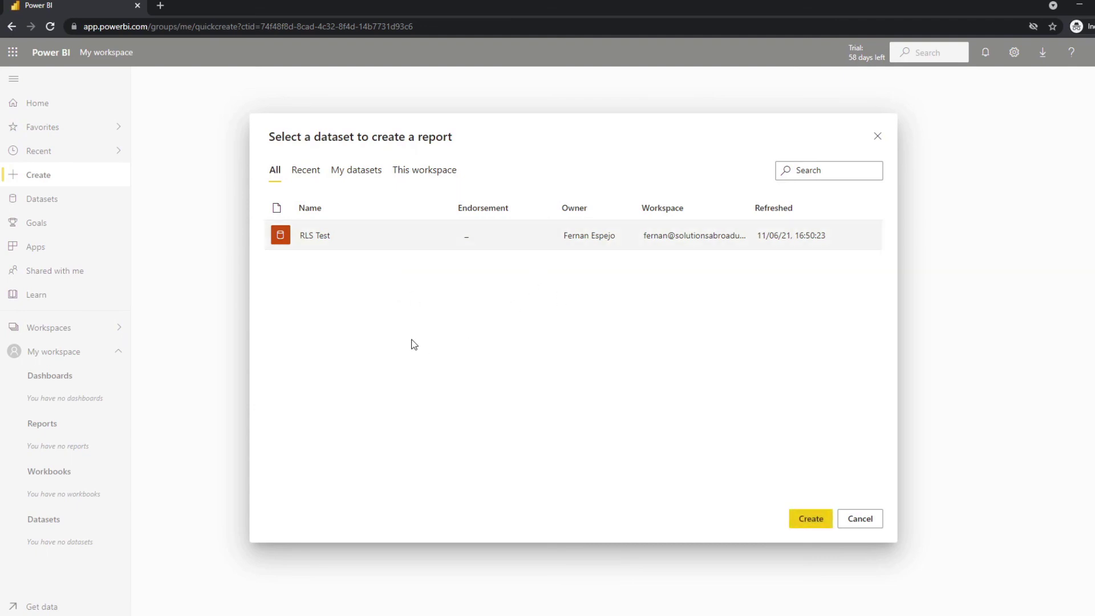
pyautogui.click(805, 520)
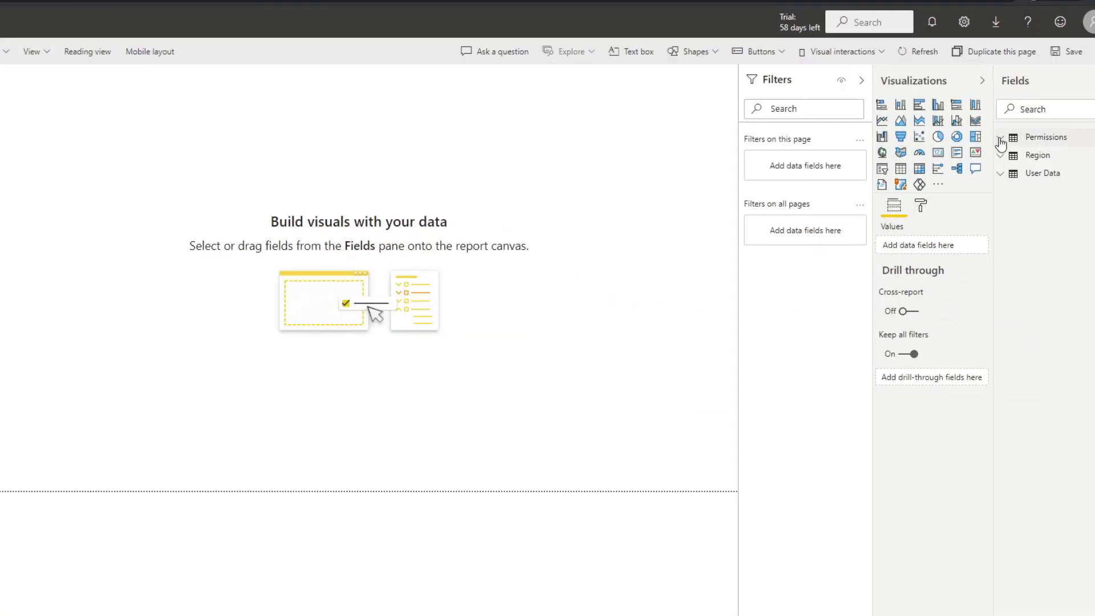
# - Add a resized Region table showing APAC and NA to the canvas
pyautogui.click(1000, 139)
pyautogui.click(1000, 225)
pyautogui.click(1001, 264)
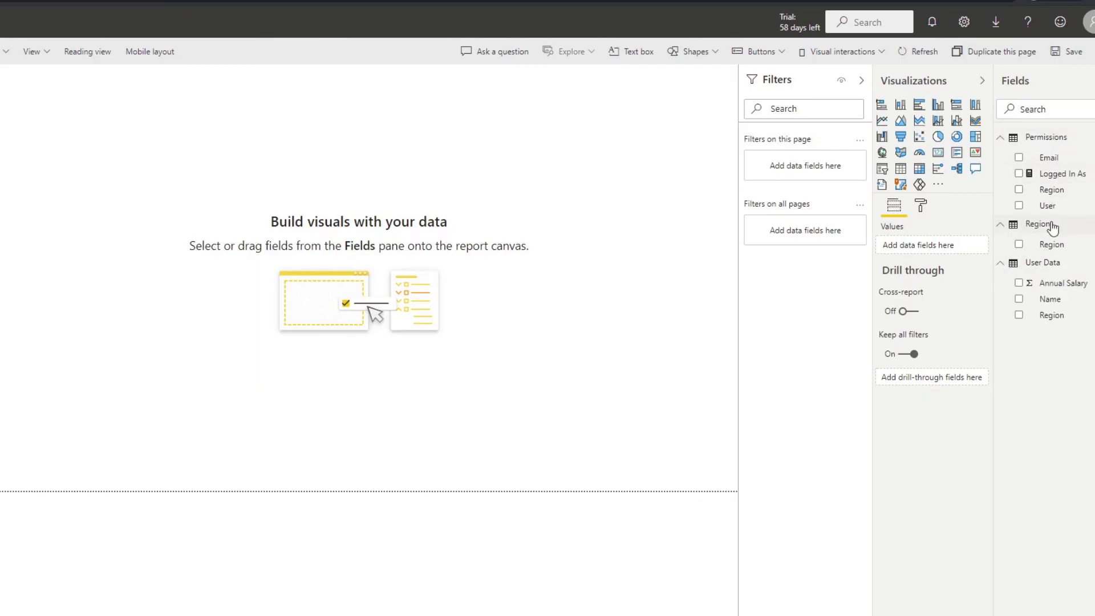
pyautogui.moveTo(1052, 244); pyautogui.dragTo(237, 279)
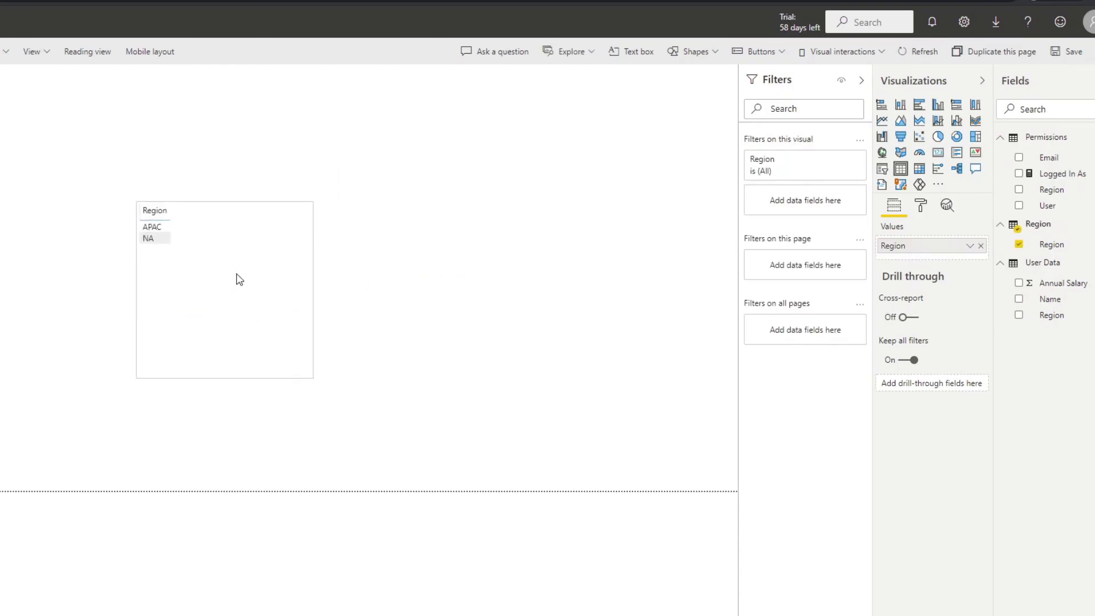
pyautogui.click(222, 382)
pyautogui.click(225, 376)
pyautogui.moveTo(225, 377); pyautogui.dragTo(166, 295)
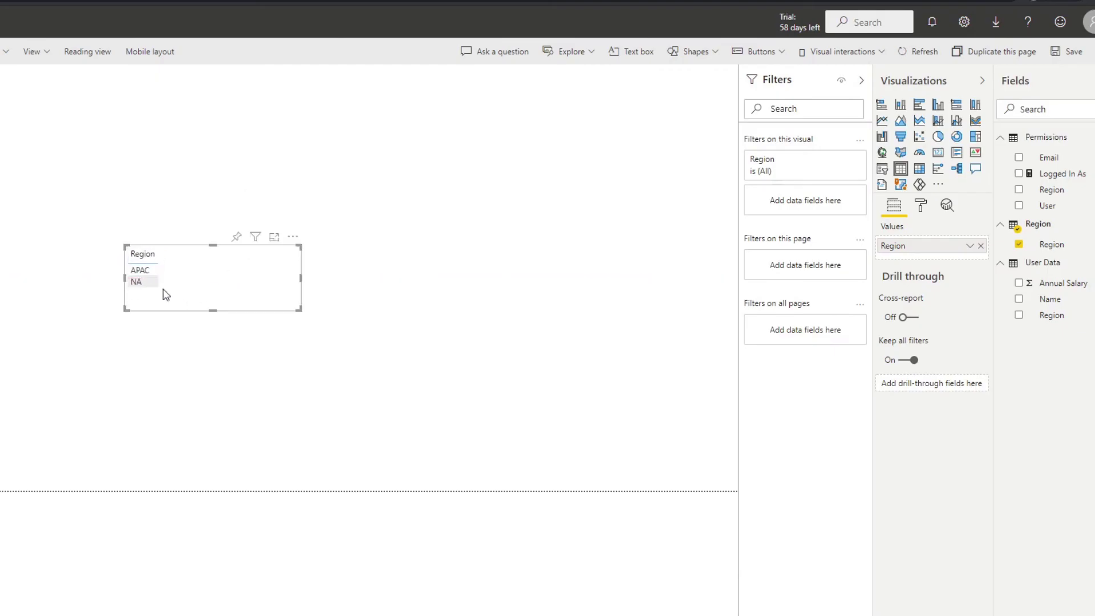
pyautogui.click(557, 272)
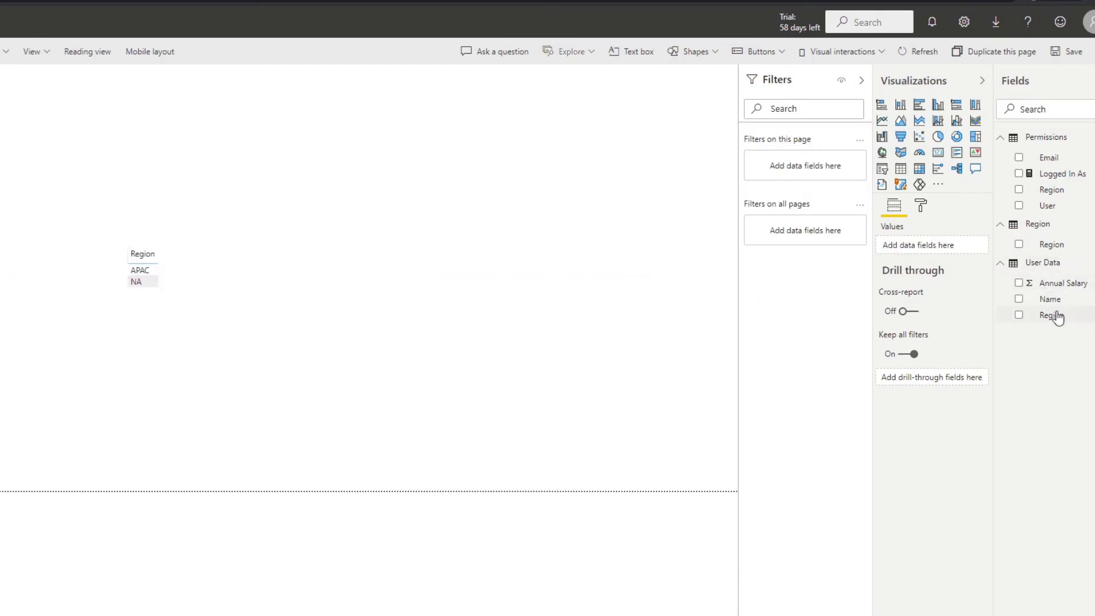
# - Add a Name, Annual Salary and Region table totalling 135000
pyautogui.moveTo(1049, 298); pyautogui.dragTo(466, 234)
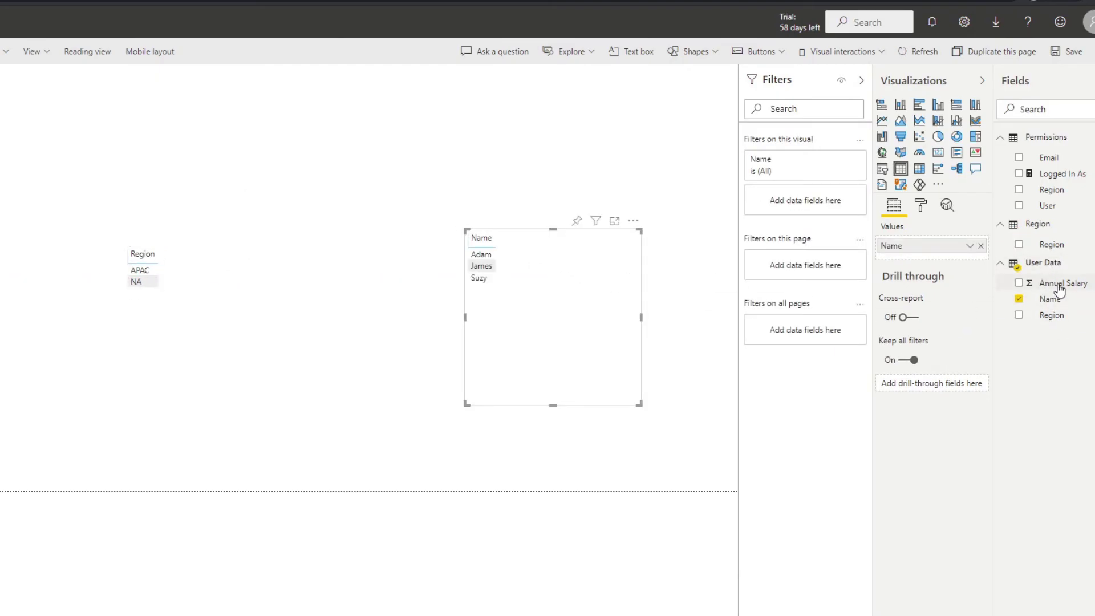
pyautogui.moveTo(1058, 289); pyautogui.dragTo(570, 330)
pyautogui.moveTo(1050, 315); pyautogui.dragTo(567, 361)
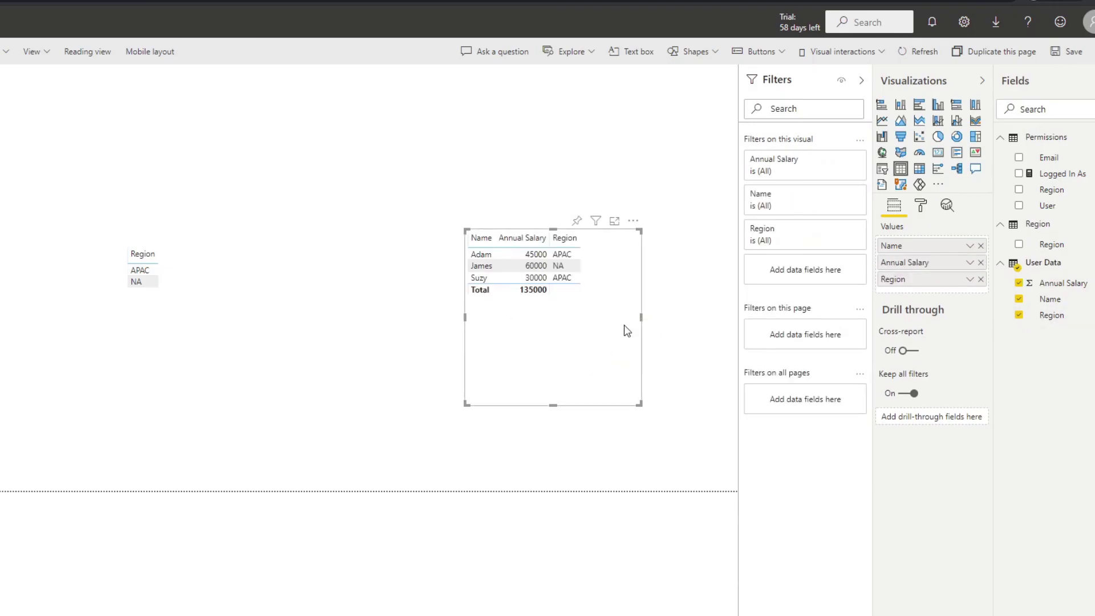